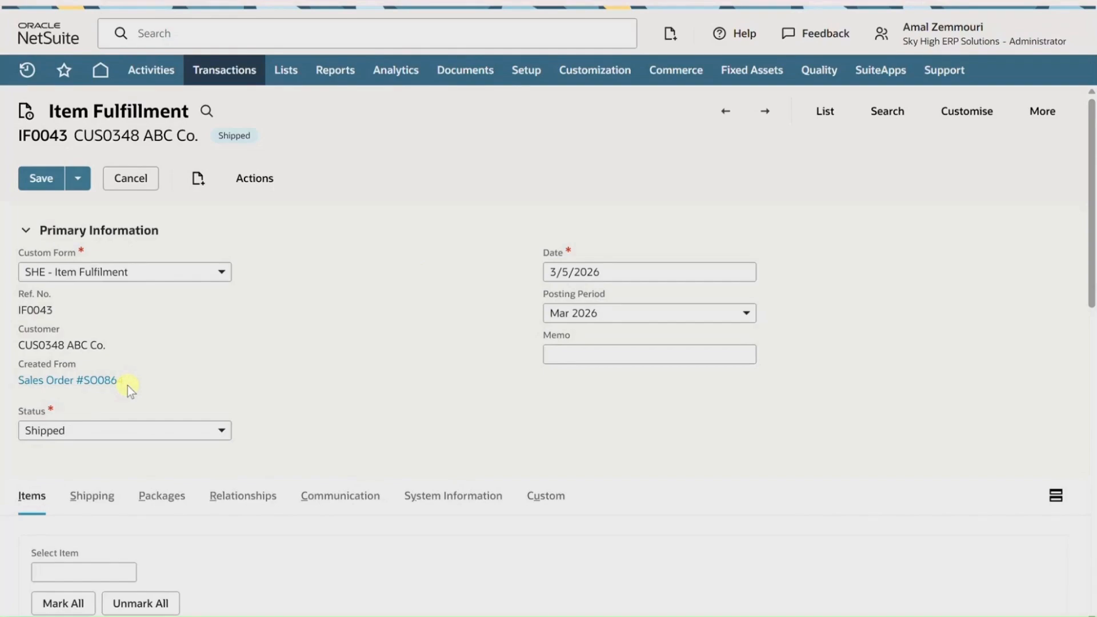
- Review the items, remaining amounts and quantities listed on the item fulfillment
{"action": "scroll", "coordinate": [251, 409], "scroll_direction": "down", "scroll_amount": 5}
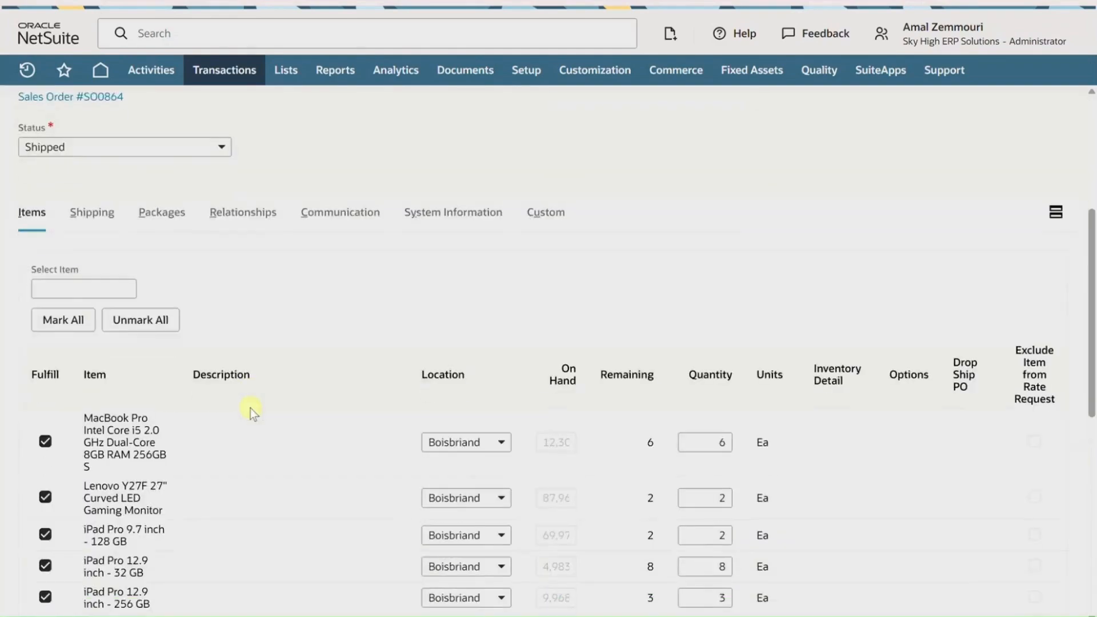
{"action": "scroll", "coordinate": [251, 409], "scroll_direction": "down", "scroll_amount": 1}
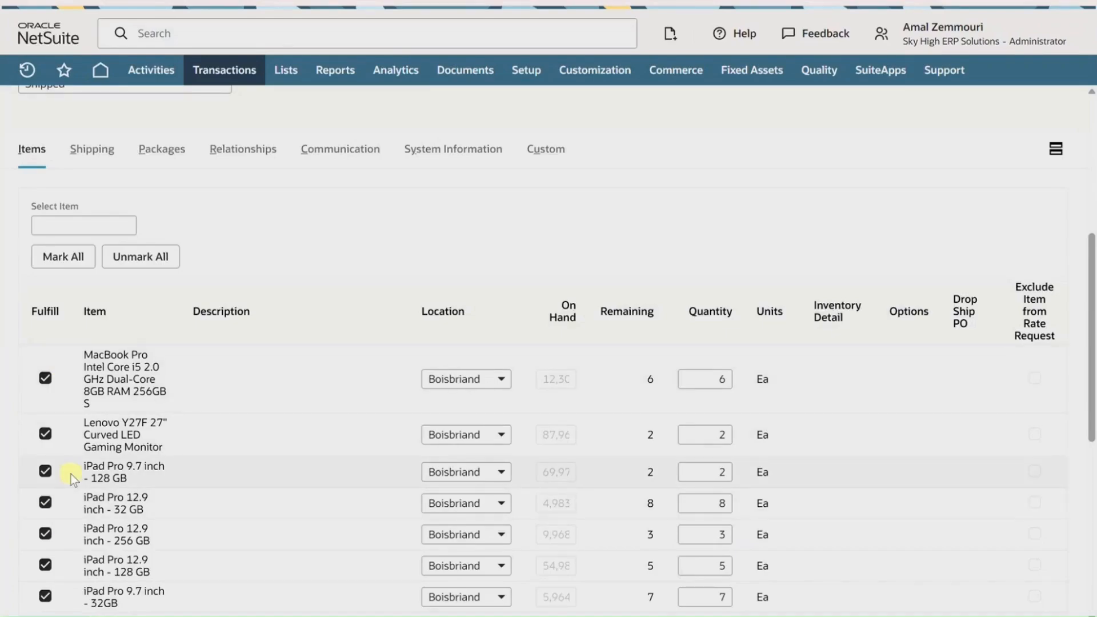
{"action": "scroll", "coordinate": [71, 475], "scroll_direction": "up", "scroll_amount": 6}
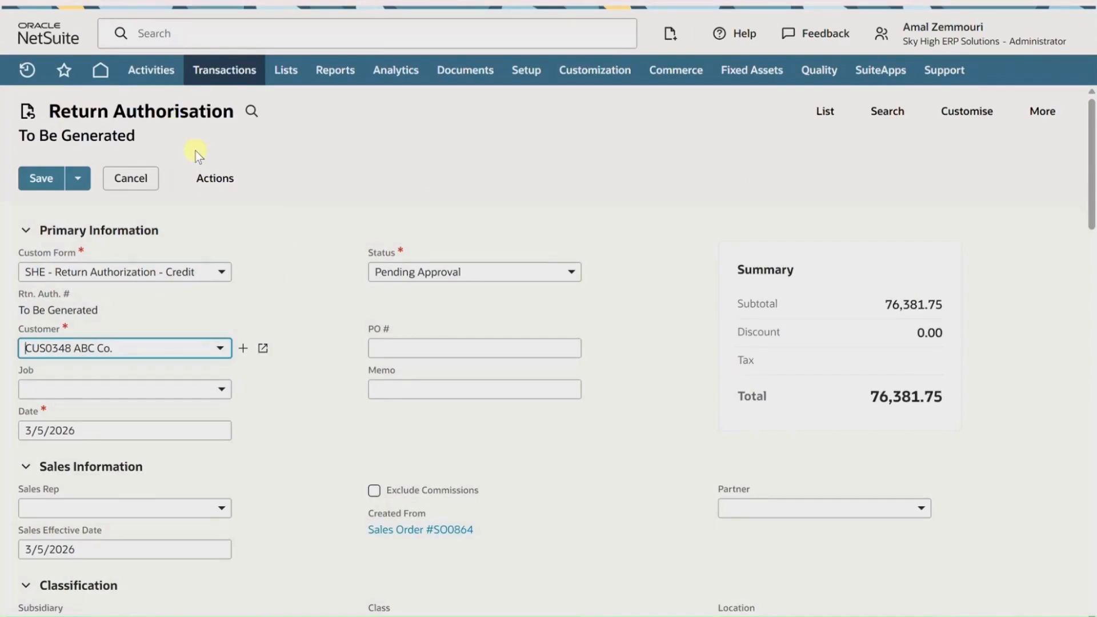
- Clear the return mark from all item lines on the new return authorisation
{"action": "scroll", "coordinate": [250, 390], "scroll_direction": "down", "scroll_amount": 13}
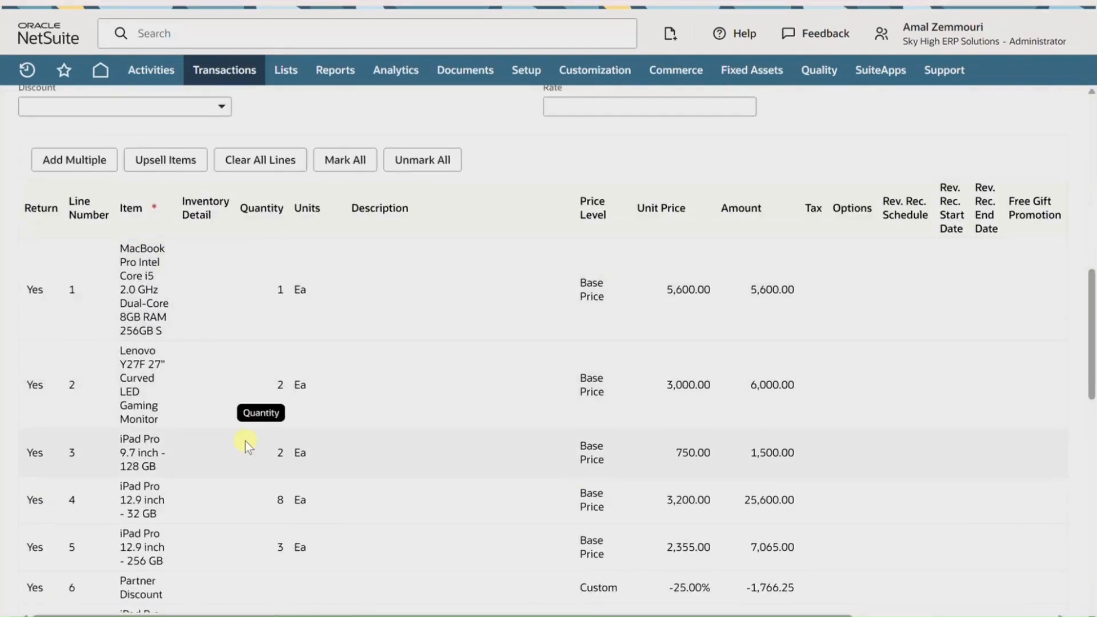
{"action": "scroll", "coordinate": [245, 441], "scroll_direction": "down", "scroll_amount": 10}
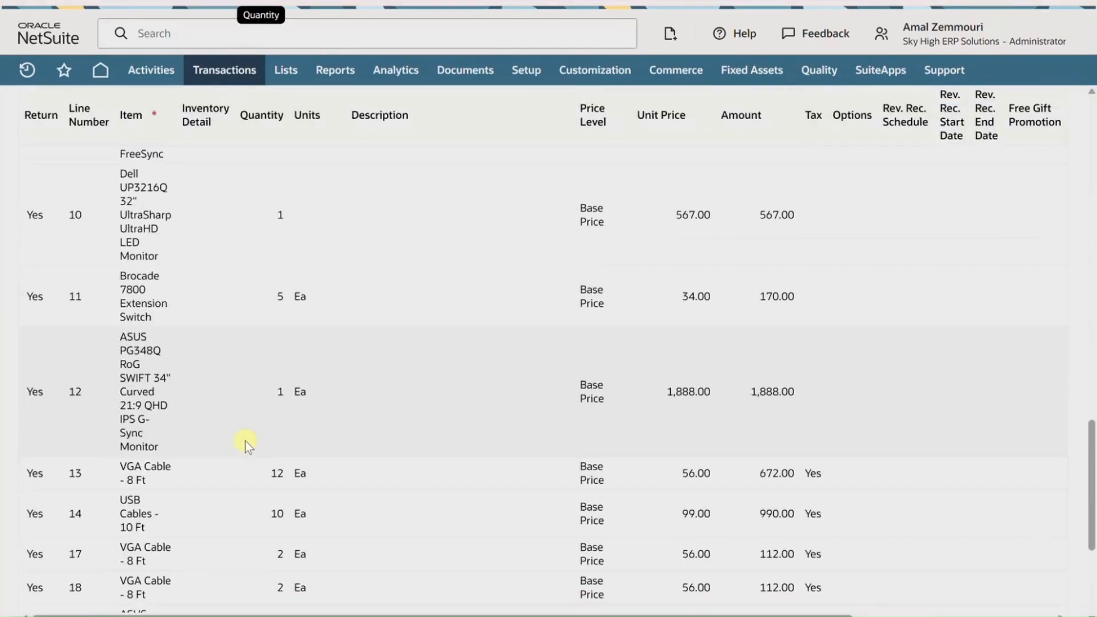
{"action": "scroll", "coordinate": [246, 441], "scroll_direction": "up", "scroll_amount": 10}
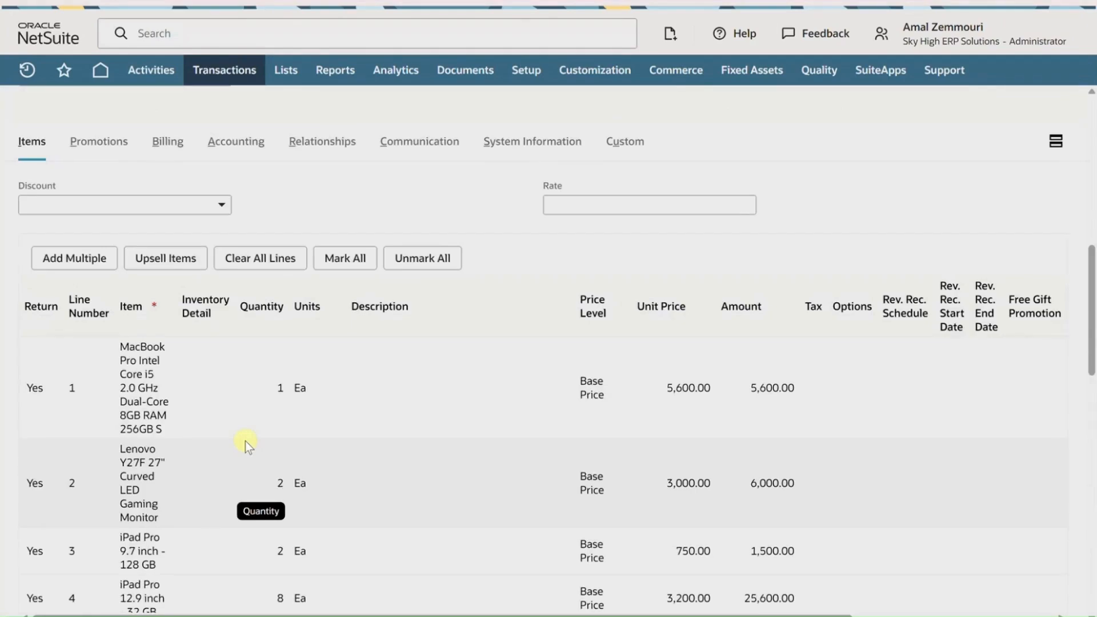
{"action": "scroll", "coordinate": [242, 382], "scroll_direction": "down", "scroll_amount": 2}
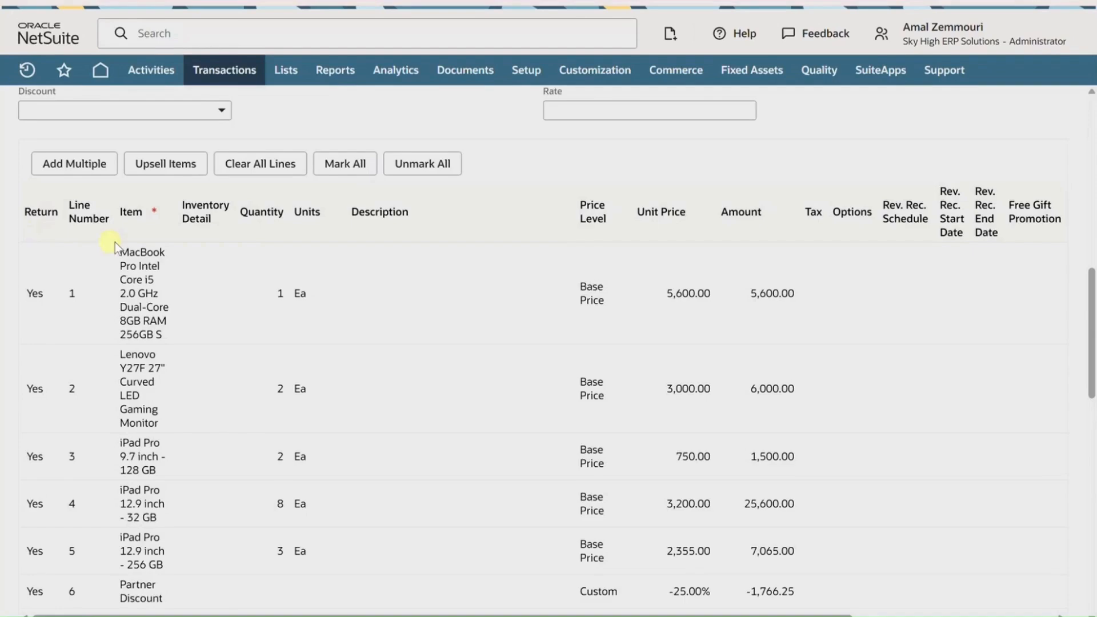
{"action": "left_click", "coordinate": [432, 165]}
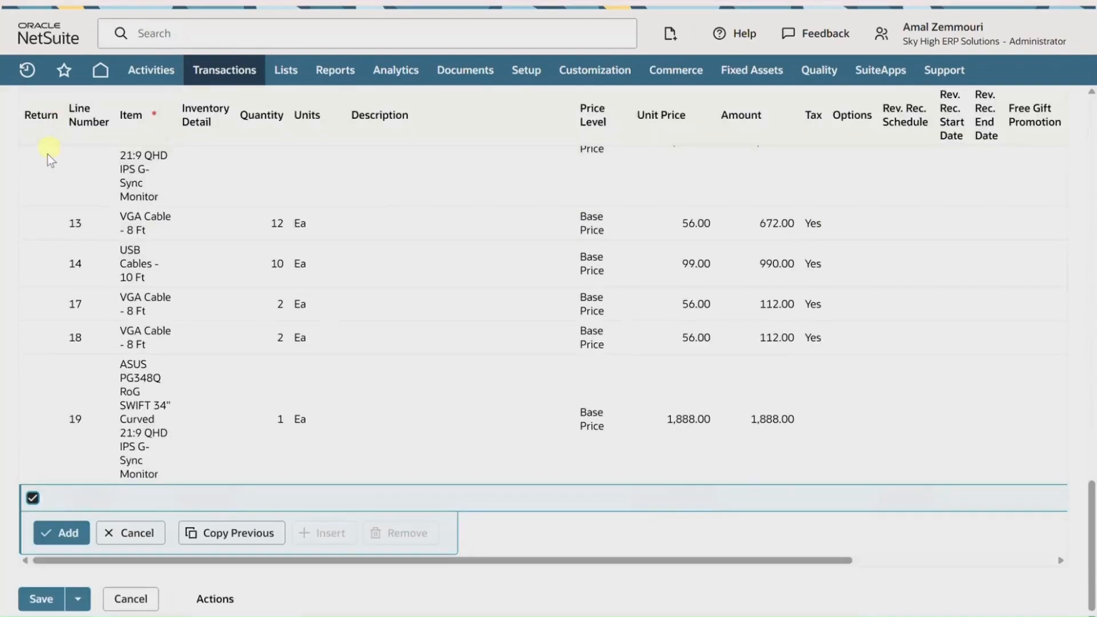
- Mark line 1, the MacBook Pro Intel Core i5, for return and commit the line
{"action": "scroll", "coordinate": [40, 259], "scroll_direction": "up", "scroll_amount": 15}
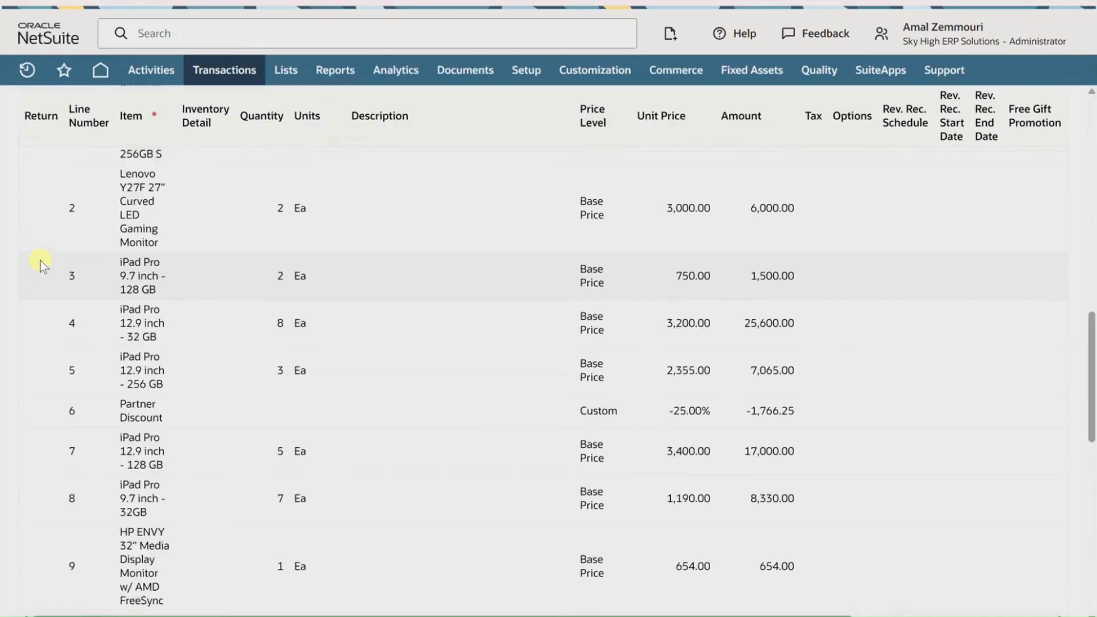
{"action": "scroll", "coordinate": [40, 260], "scroll_direction": "up", "scroll_amount": 4}
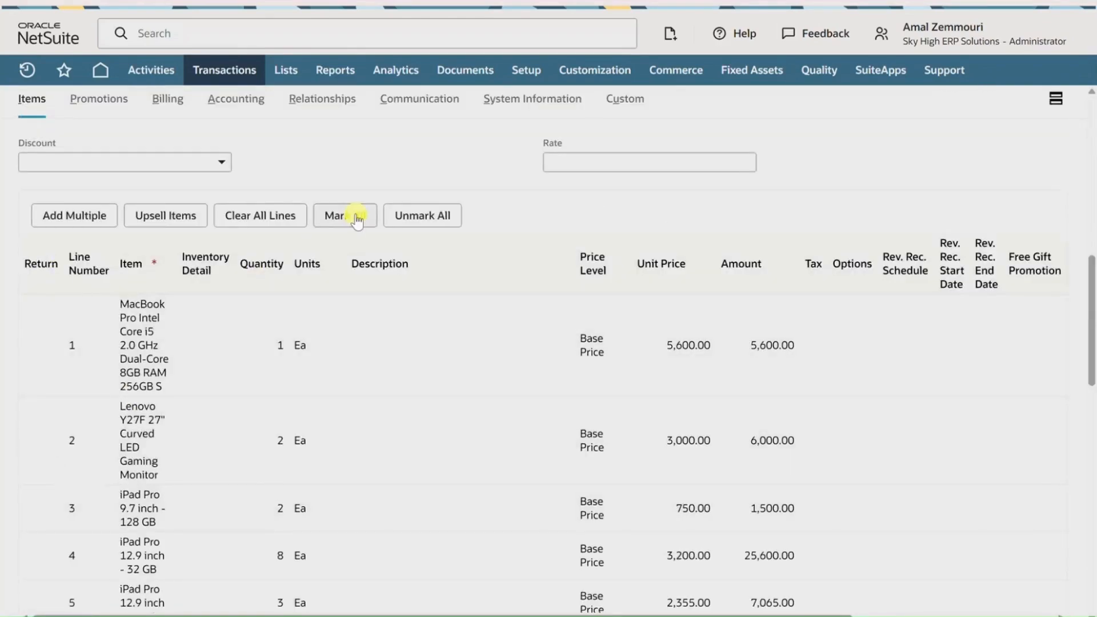
{"action": "left_click", "coordinate": [37, 344]}
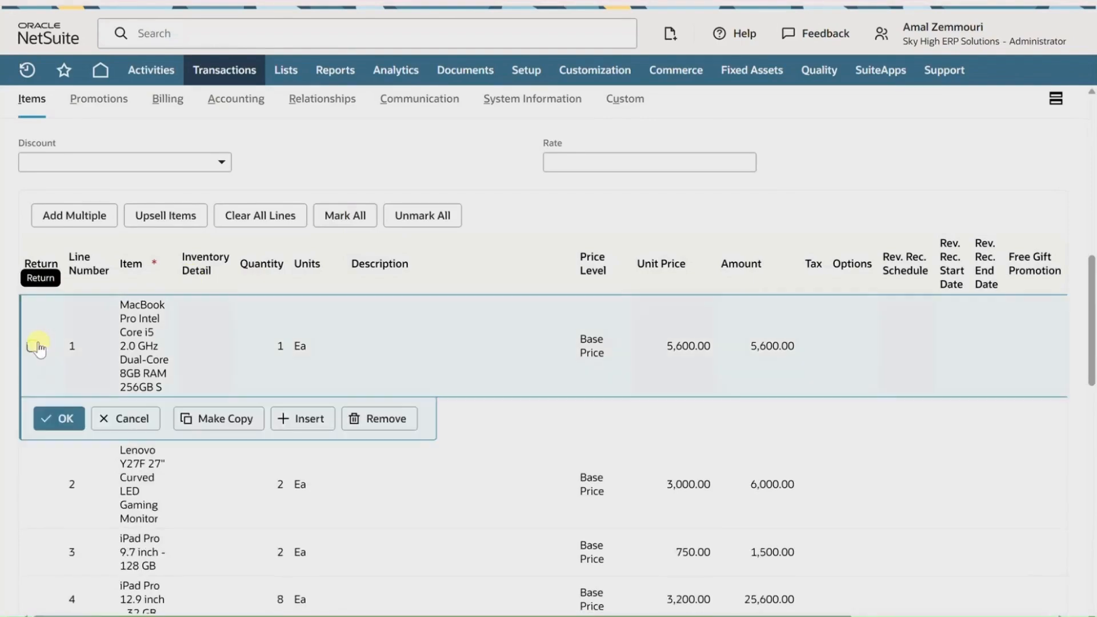
{"action": "left_click", "coordinate": [34, 346]}
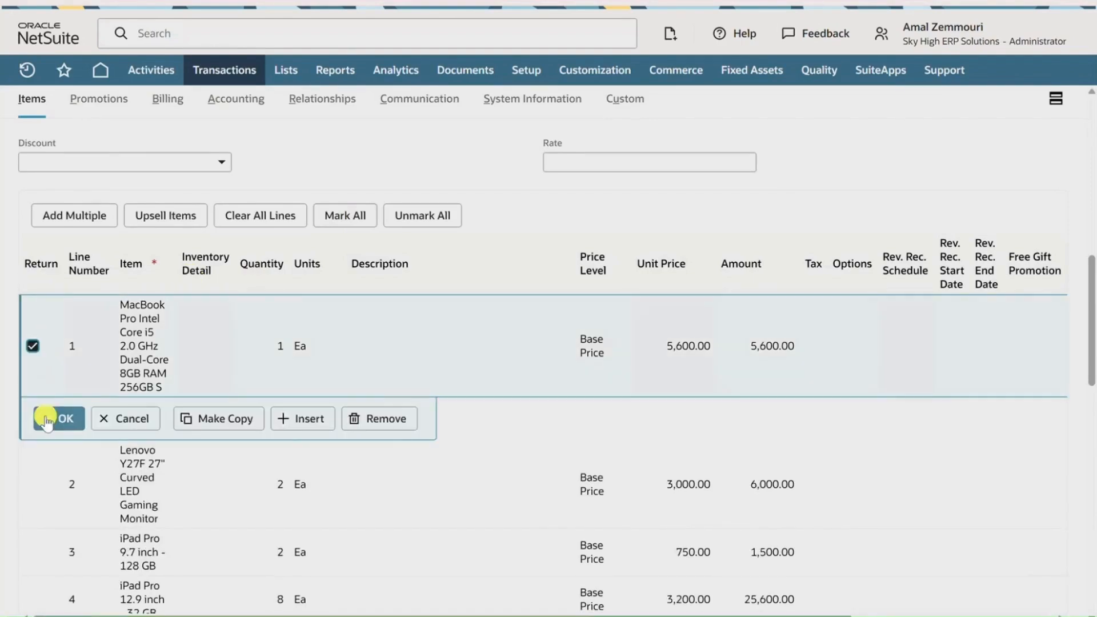
{"action": "left_click", "coordinate": [44, 417]}
- Mark line 3, the iPad Pro 9.7 inch - 128 GB, for return and save the return authorisation
{"action": "scroll", "coordinate": [39, 264], "scroll_direction": "up", "scroll_amount": 5}
{"action": "scroll", "coordinate": [40, 264], "scroll_direction": "up", "scroll_amount": 5}
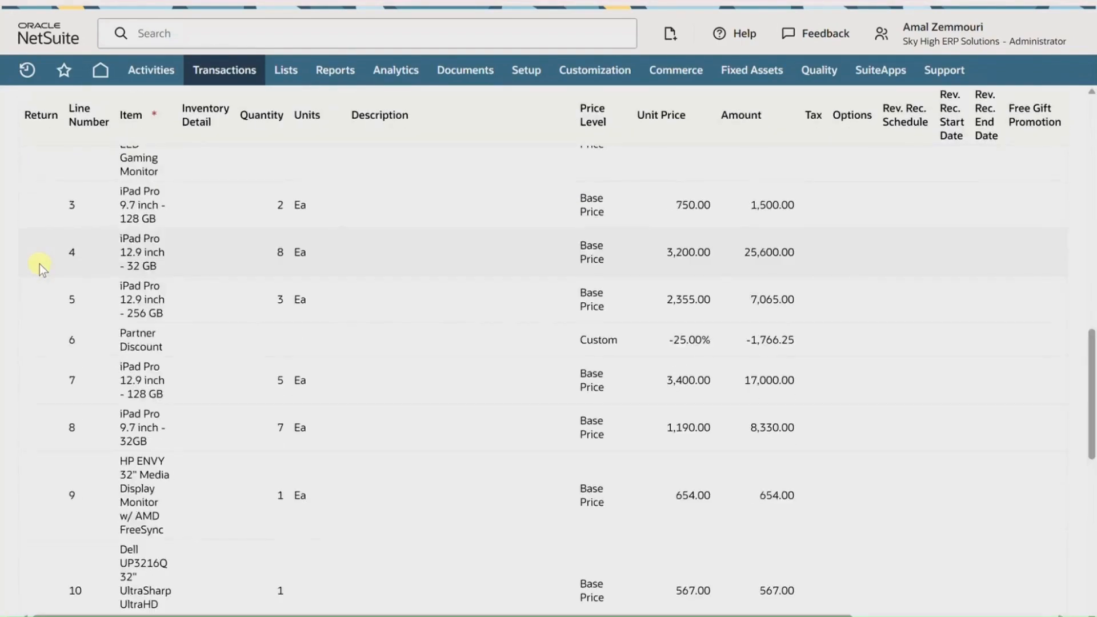
{"action": "left_click", "coordinate": [35, 351]}
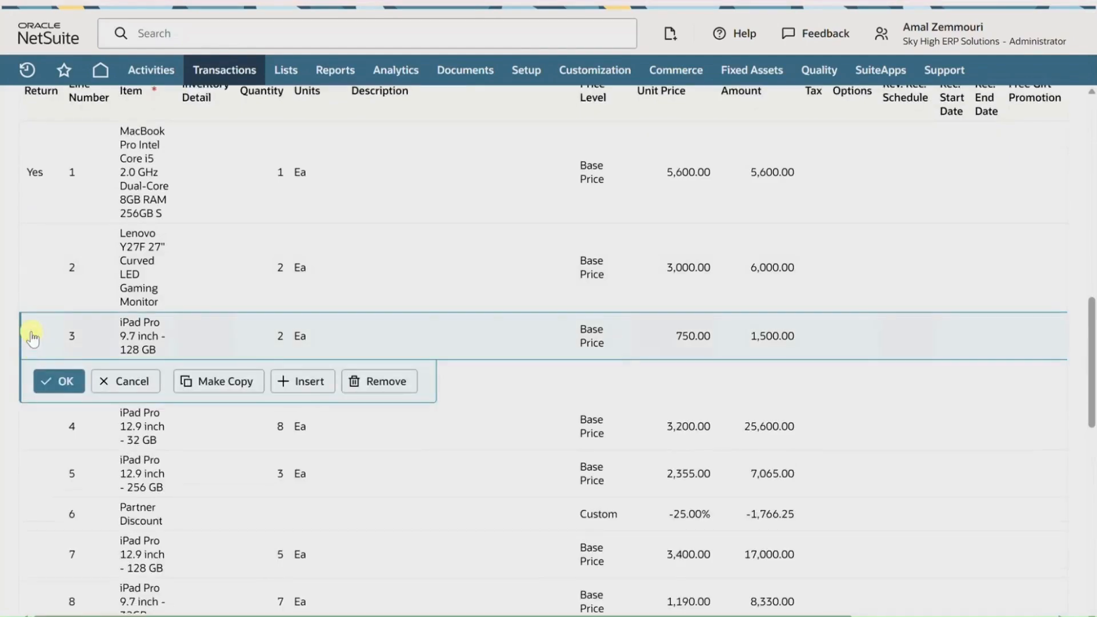
{"action": "left_click", "coordinate": [33, 338]}
{"action": "left_click", "coordinate": [51, 381]}
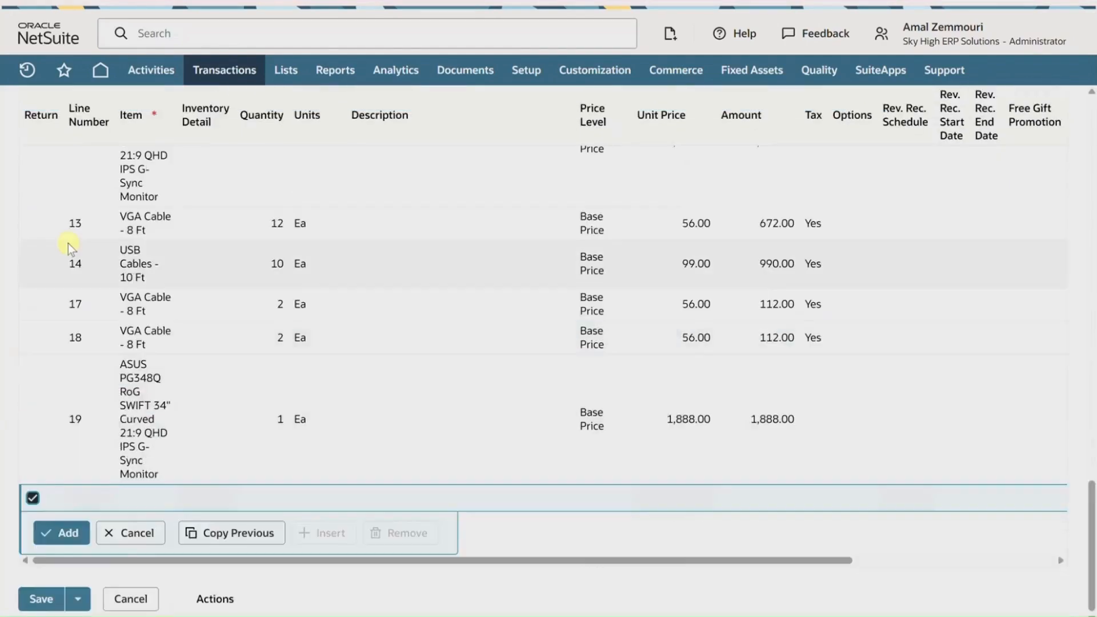
{"action": "scroll", "coordinate": [67, 243], "scroll_direction": "up", "scroll_amount": 10}
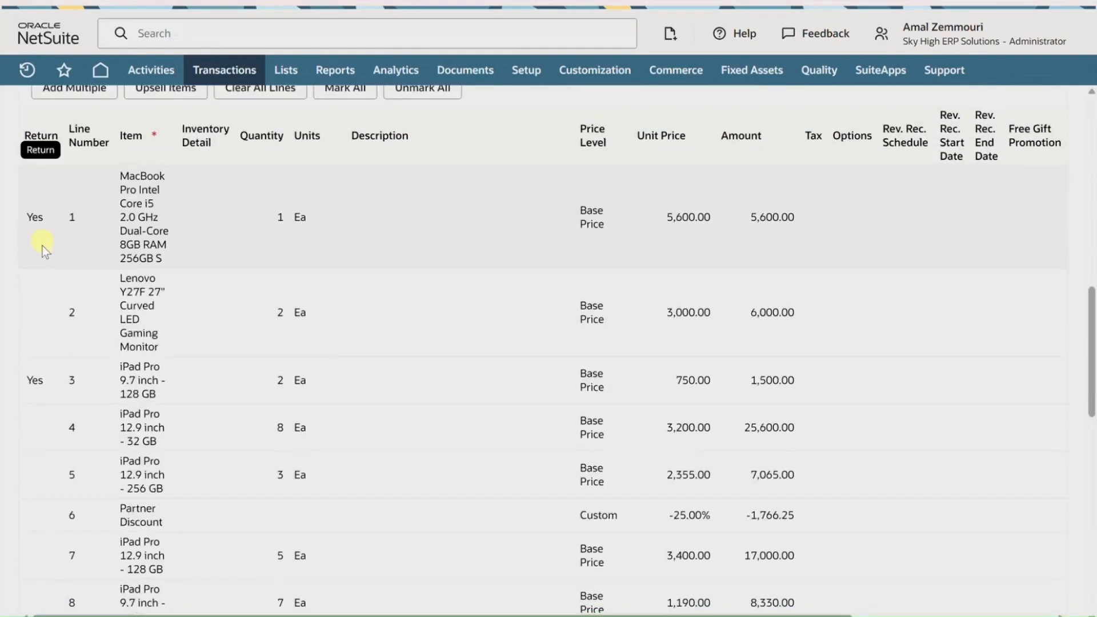
{"action": "scroll", "coordinate": [42, 373], "scroll_direction": "down", "scroll_amount": 7}
{"action": "scroll", "coordinate": [42, 374], "scroll_direction": "down", "scroll_amount": 6}
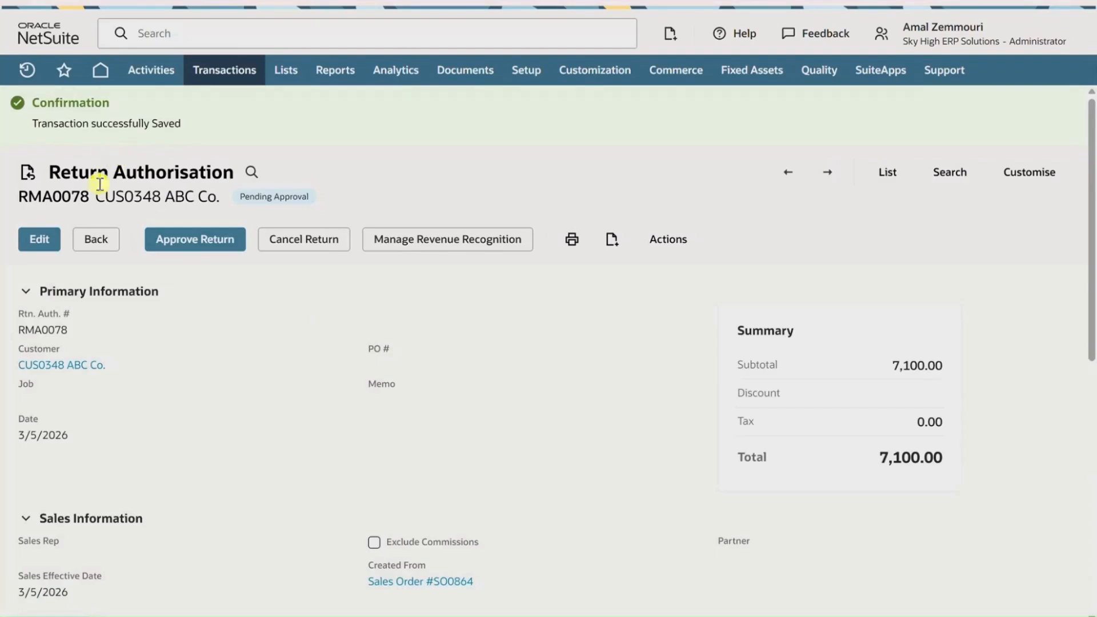
- Reopen the saved return authorisation for editing and clear the return mark from all its item lines
{"action": "scroll", "coordinate": [231, 349], "scroll_direction": "down", "scroll_amount": 10}
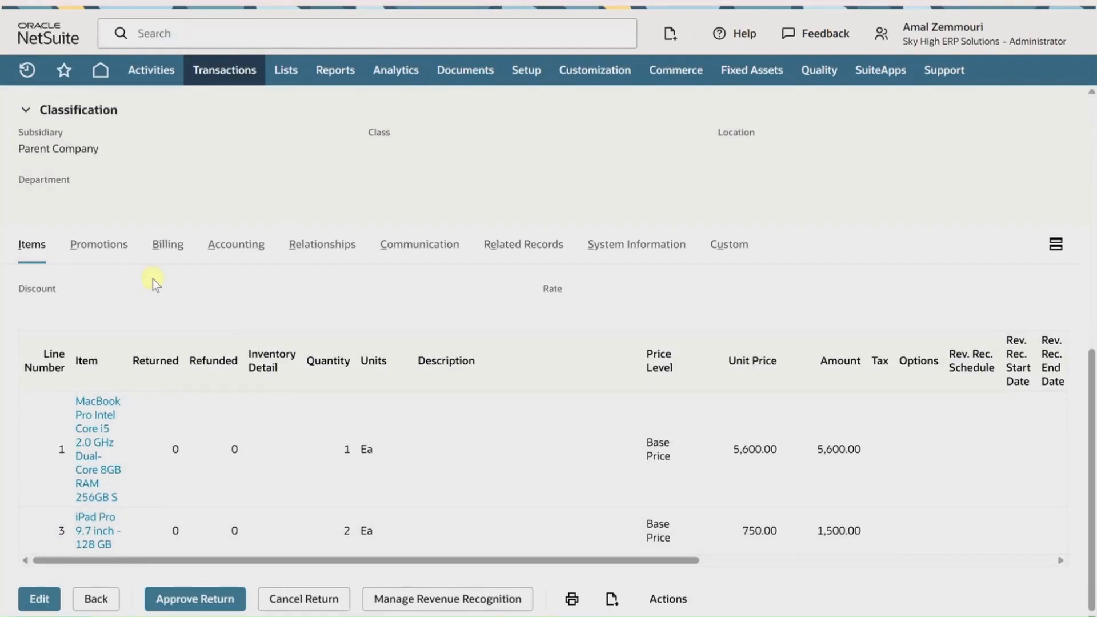
{"action": "left_click", "coordinate": [39, 600]}
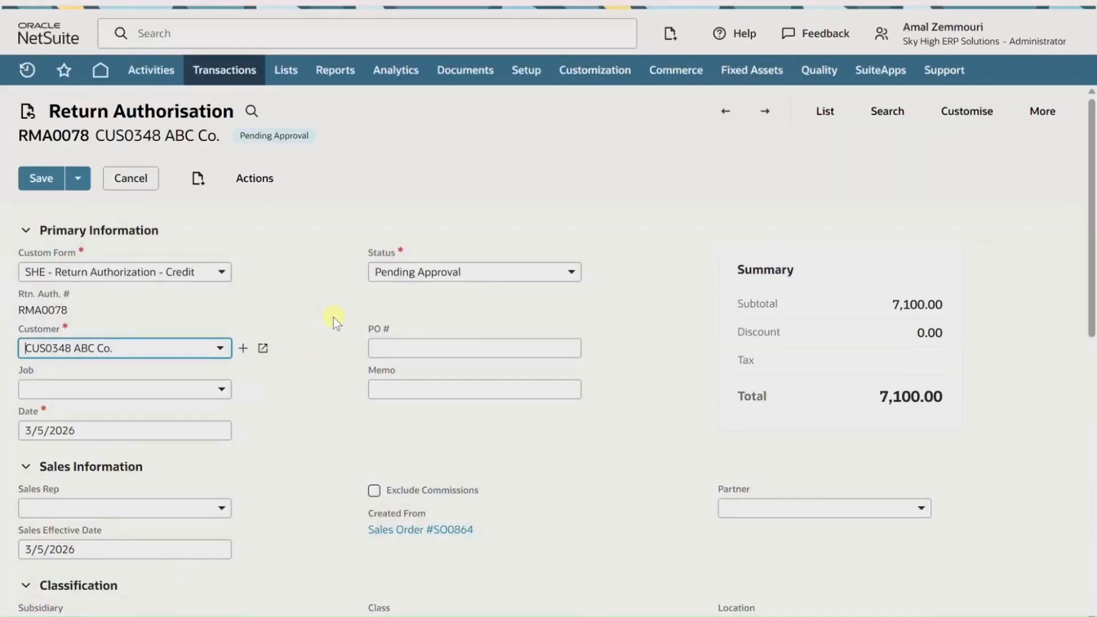
{"action": "scroll", "coordinate": [333, 317], "scroll_direction": "down", "scroll_amount": 6}
{"action": "scroll", "coordinate": [333, 317], "scroll_direction": "down", "scroll_amount": 2}
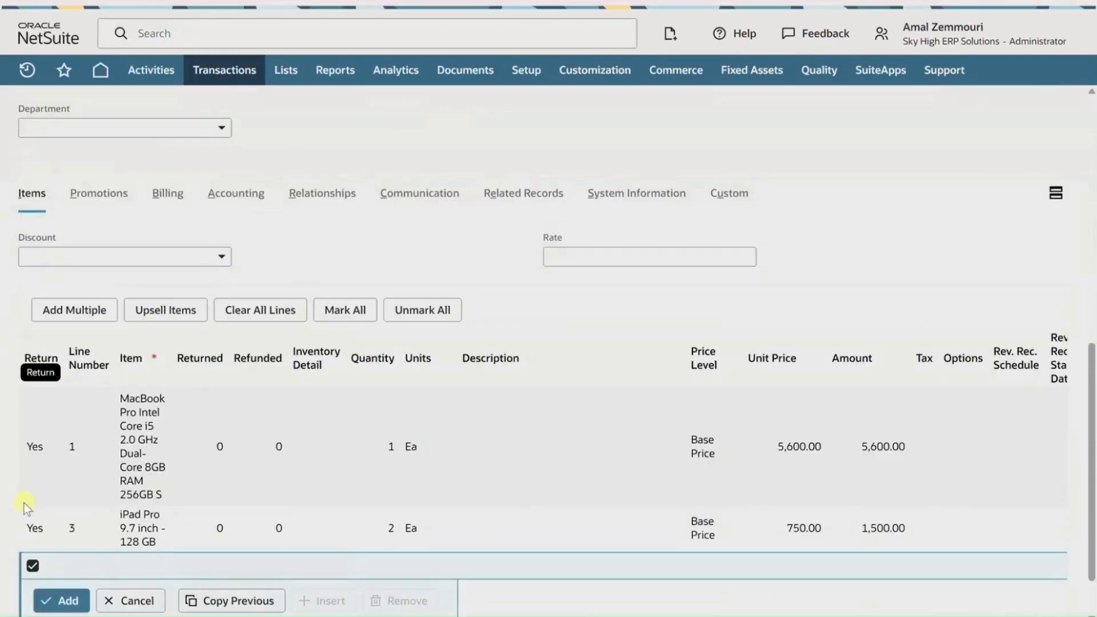
{"action": "left_click", "coordinate": [446, 310]}
{"action": "scroll", "coordinate": [35, 486], "scroll_direction": "down", "scroll_amount": 1}
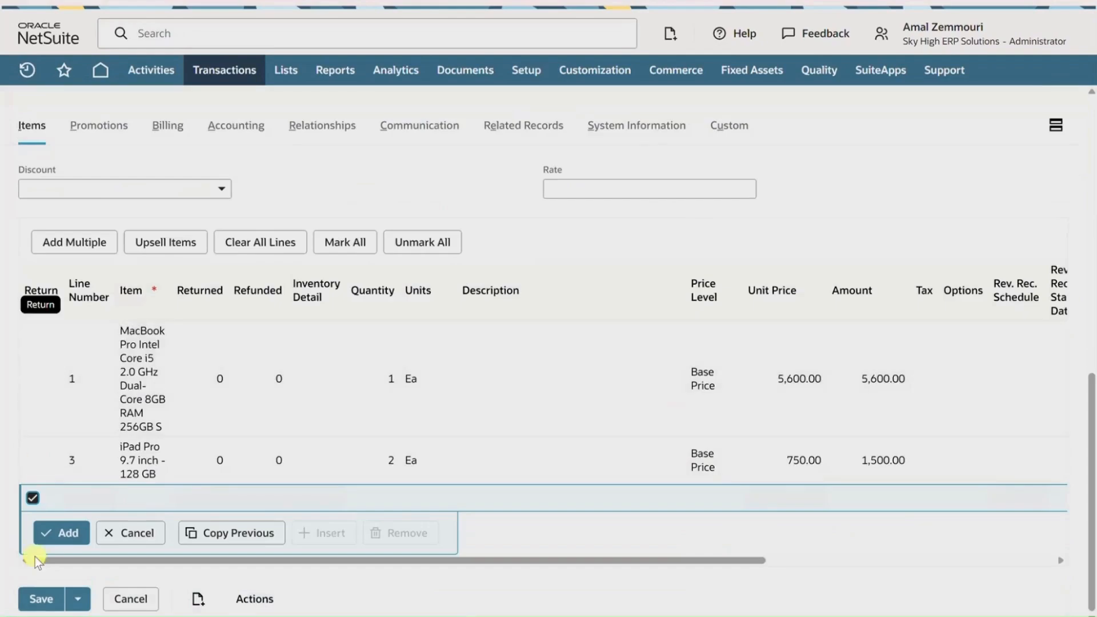
- Try to save the return with no items marked, and commit the MacBook Pro line marked for return
{"action": "left_click", "coordinate": [28, 600]}
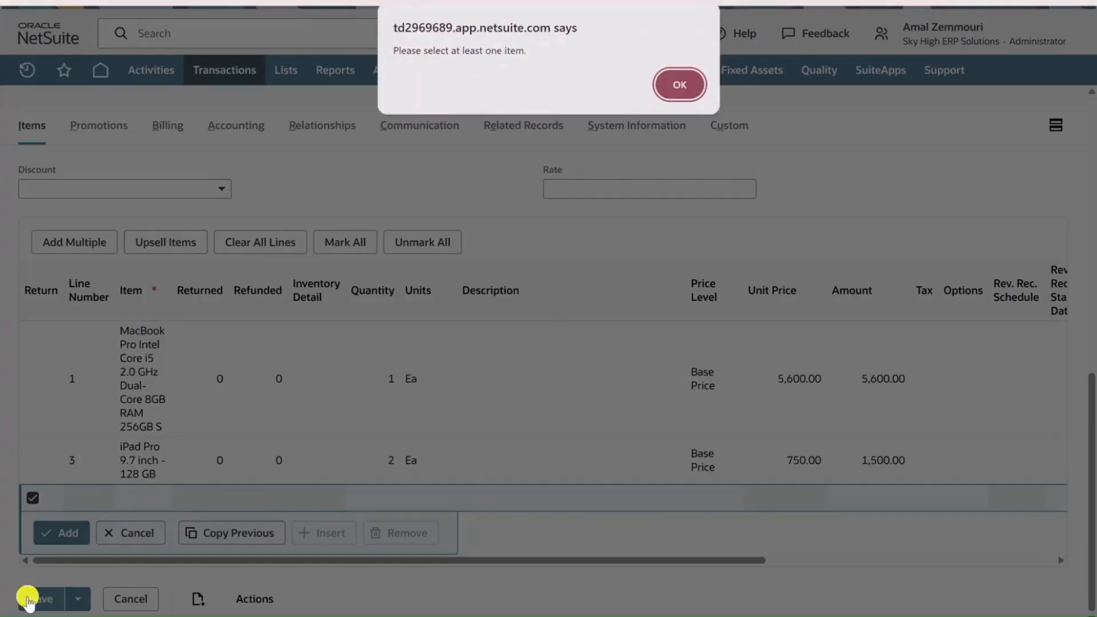
{"action": "left_click", "coordinate": [685, 90]}
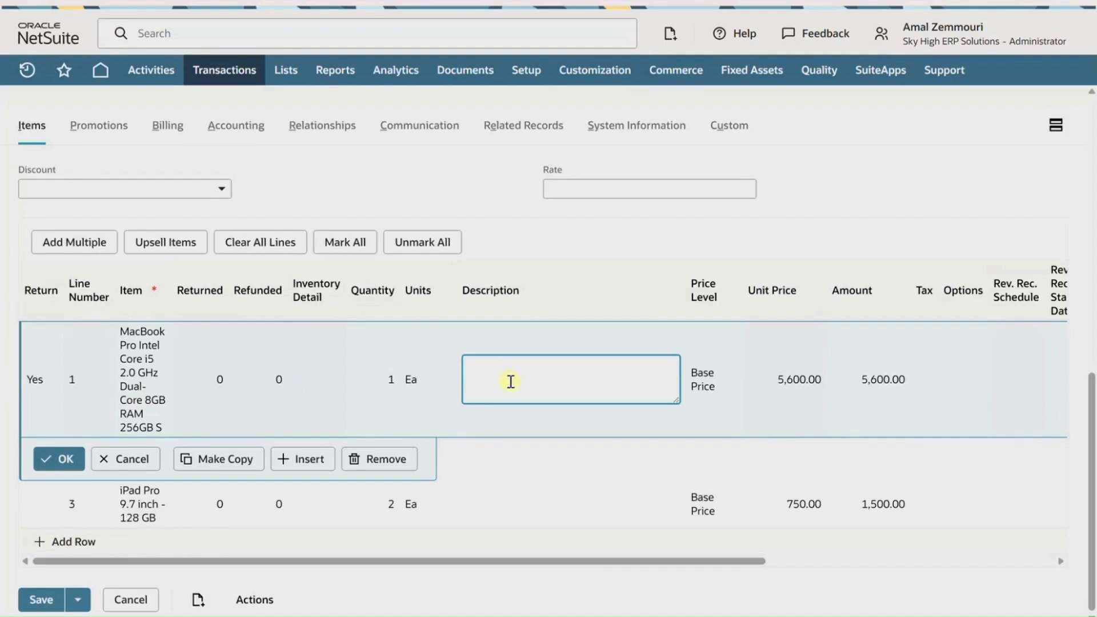
{"action": "left_click", "coordinate": [63, 457]}
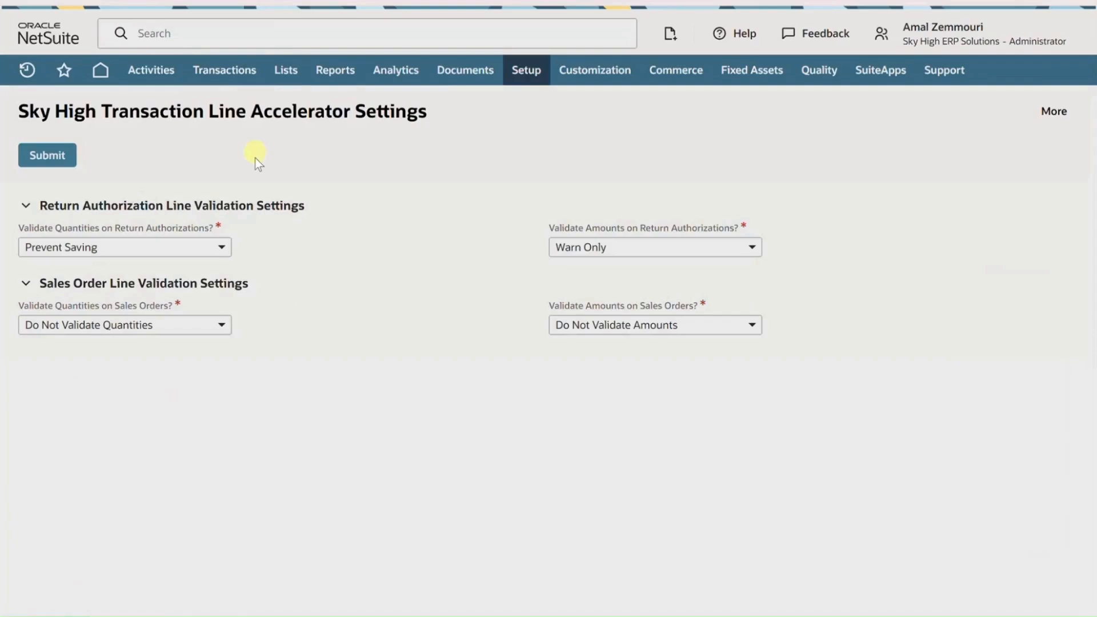
- Examine the available options for validating quantities and amounts on return authorizations in the Transaction Line Accelerator settings
{"action": "left_click", "coordinate": [190, 248]}
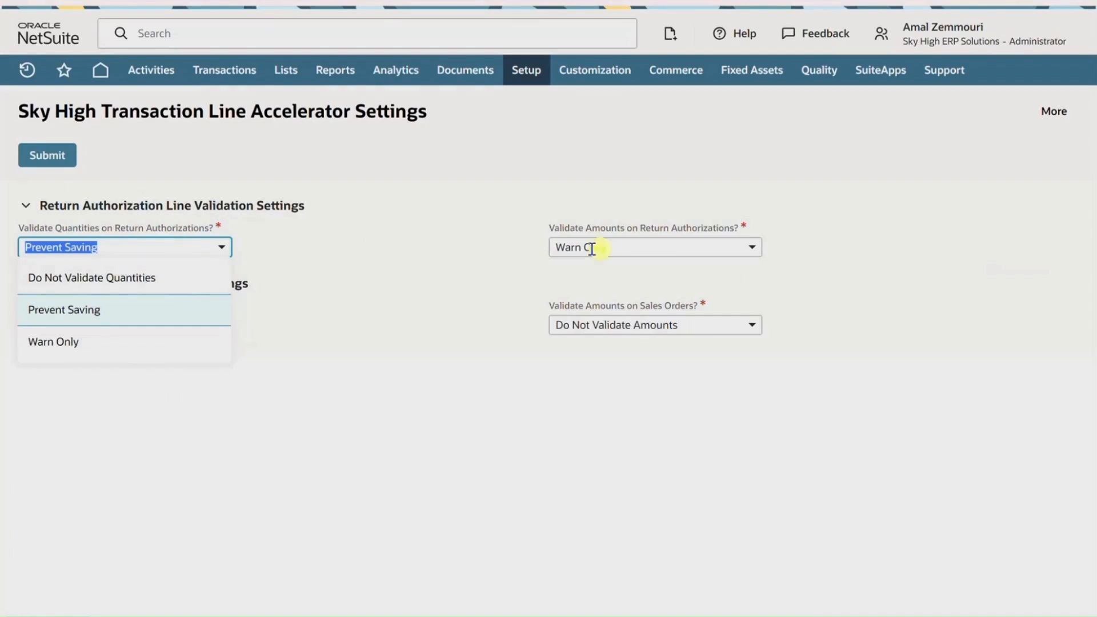
{"action": "left_click", "coordinate": [664, 248]}
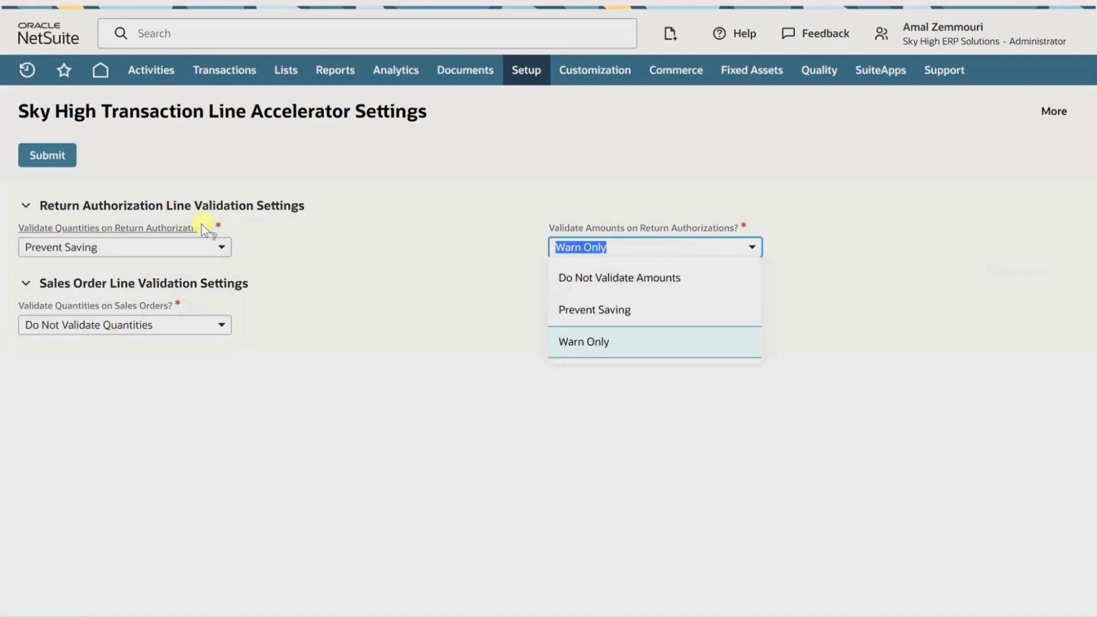
{"action": "left_click", "coordinate": [172, 245]}
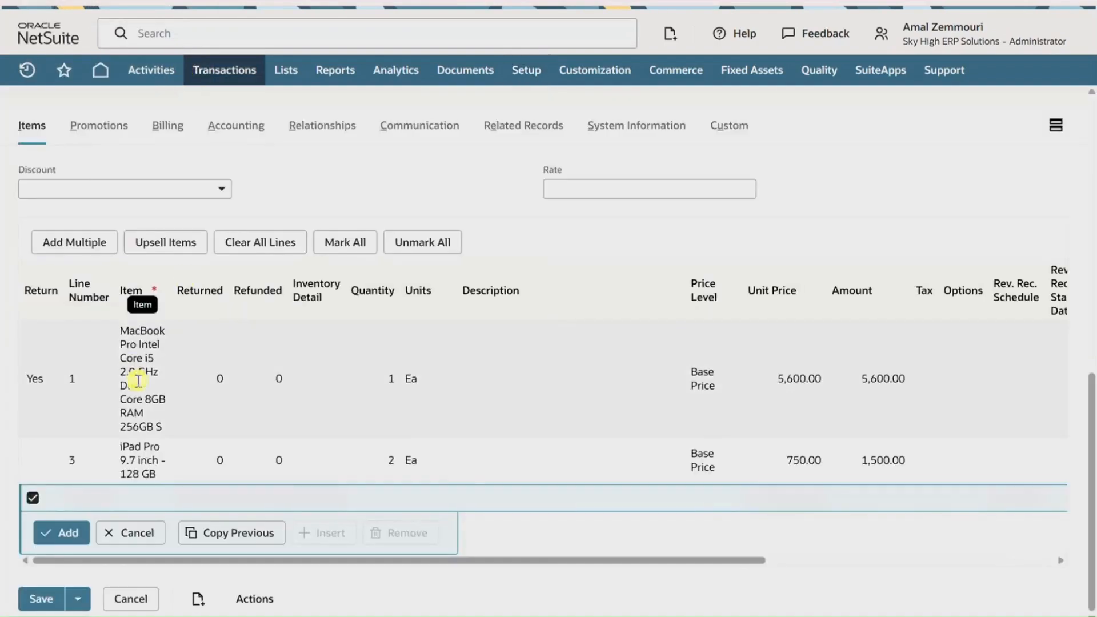
- Try to set the MacBook Pro line's return quantity to 8 and commit the line
{"action": "left_click", "coordinate": [107, 438]}
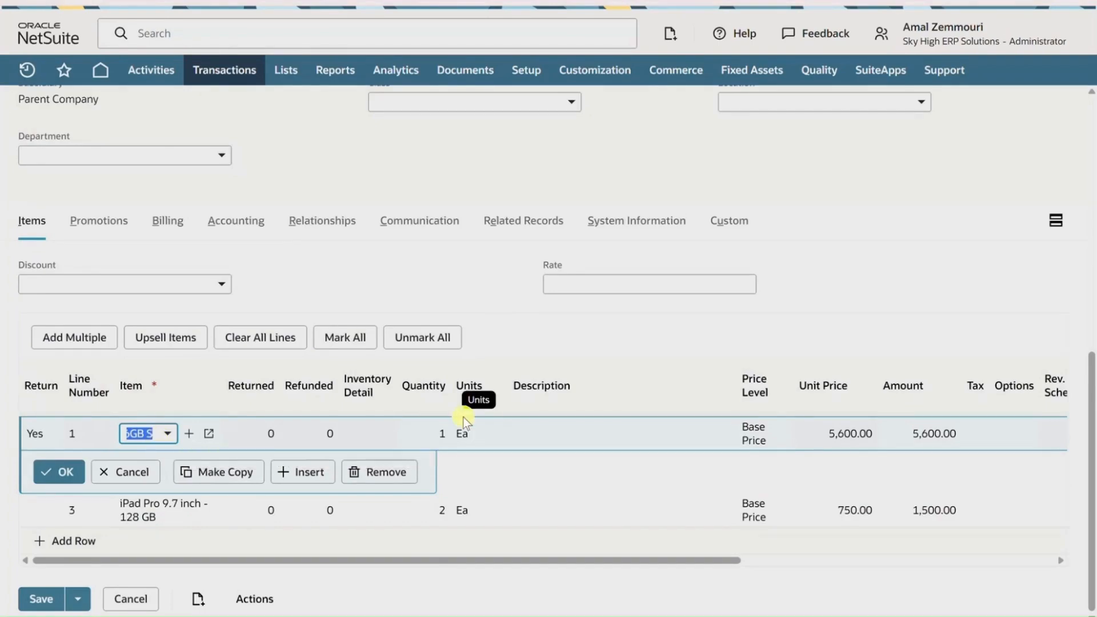
{"action": "left_click", "coordinate": [433, 436]}
{"action": "type", "text": "8"}
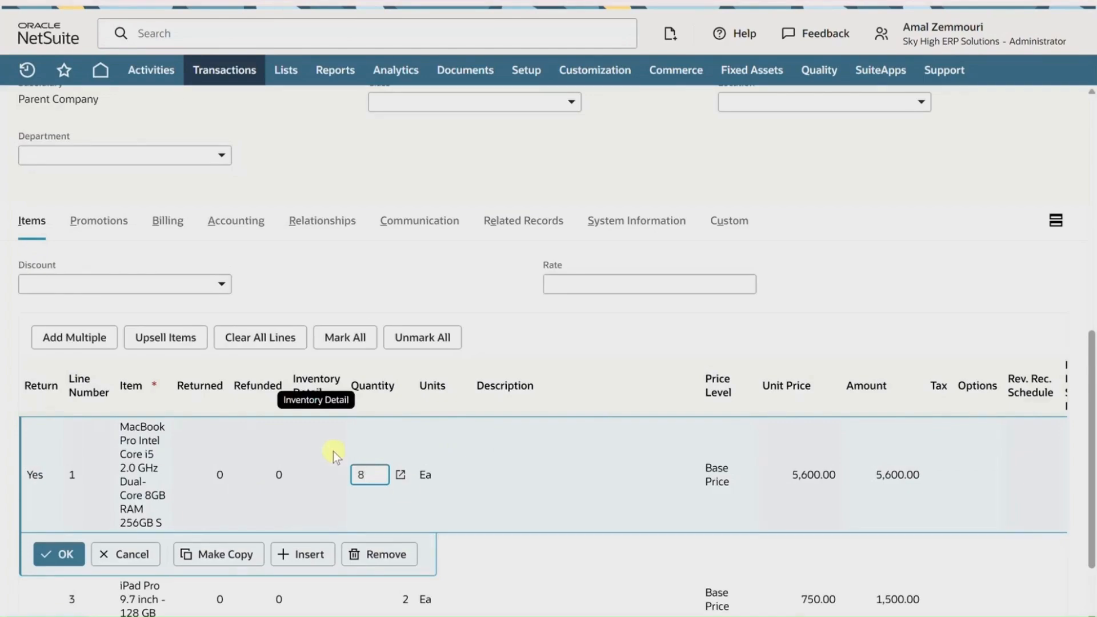
{"action": "left_click", "coordinate": [57, 554]}
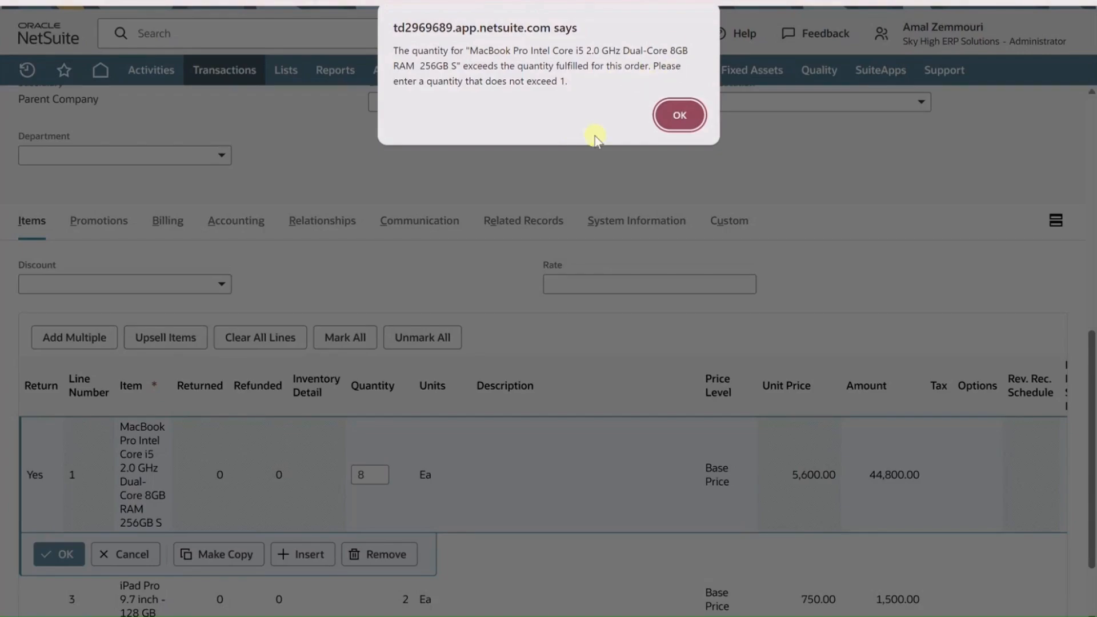
{"action": "left_click", "coordinate": [679, 115]}
{"action": "left_click", "coordinate": [59, 555]}
{"action": "left_click", "coordinate": [679, 115]}
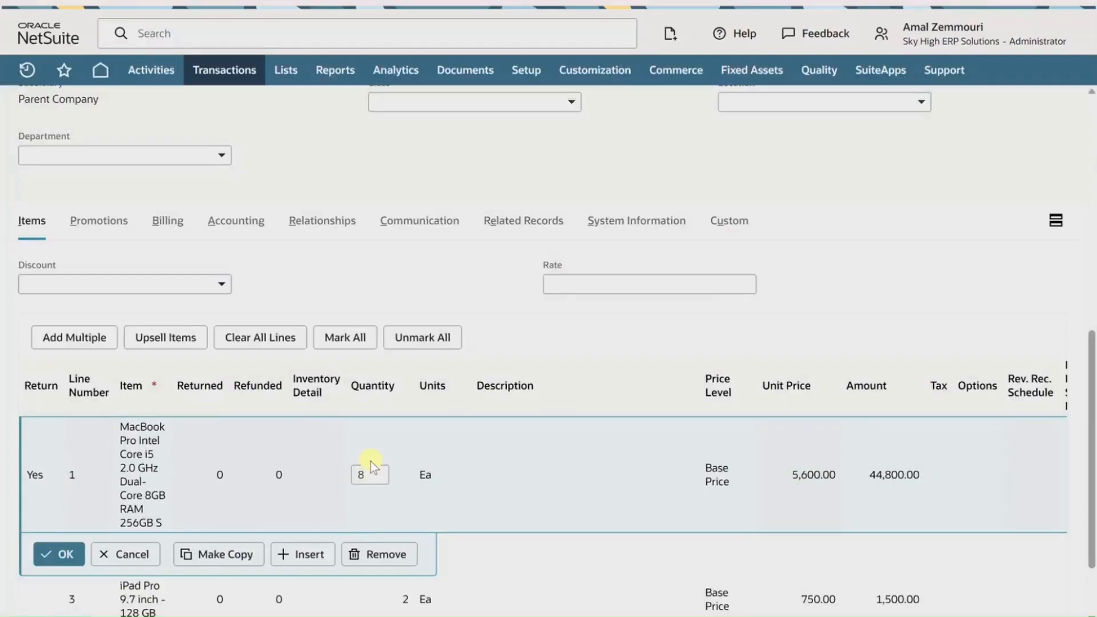
- Set the MacBook Pro line's return quantity to 1 and commit the line
{"action": "type", "text": "1"}
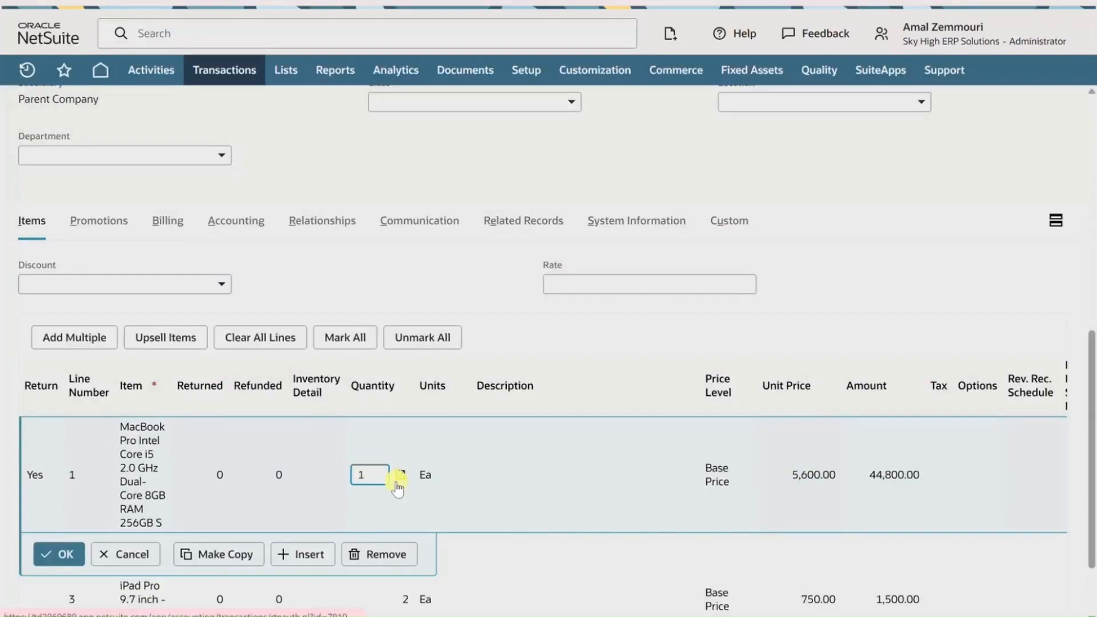
{"action": "left_click", "coordinate": [68, 554]}
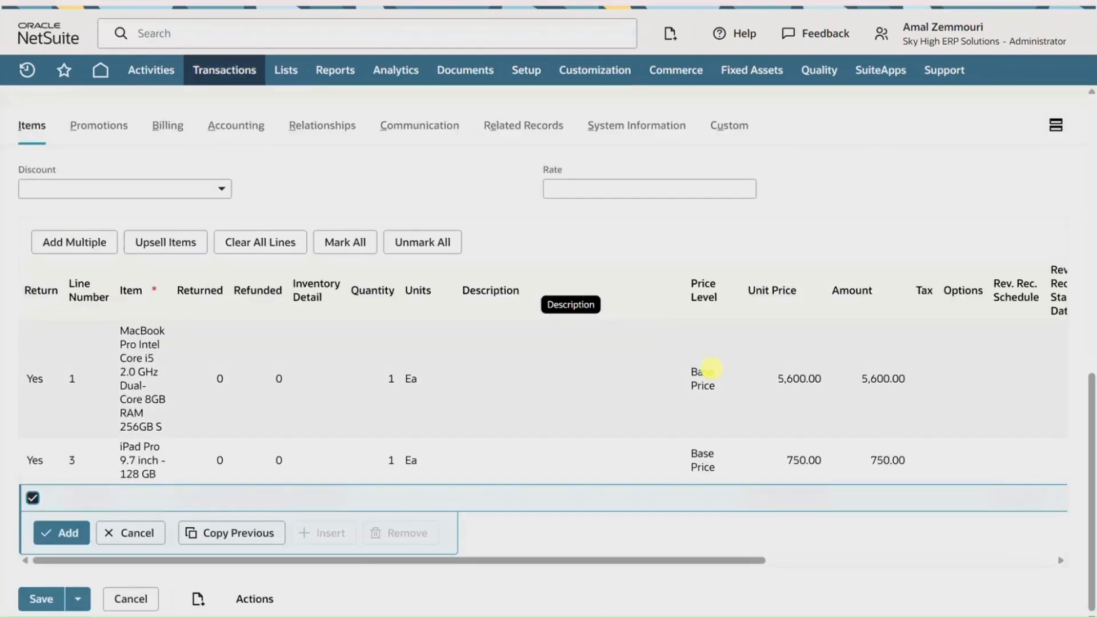
- Set the MacBook Pro line's price level to Alternate Price 1 and commit the line, proceeding with the entered amount
{"action": "left_click", "coordinate": [720, 371]}
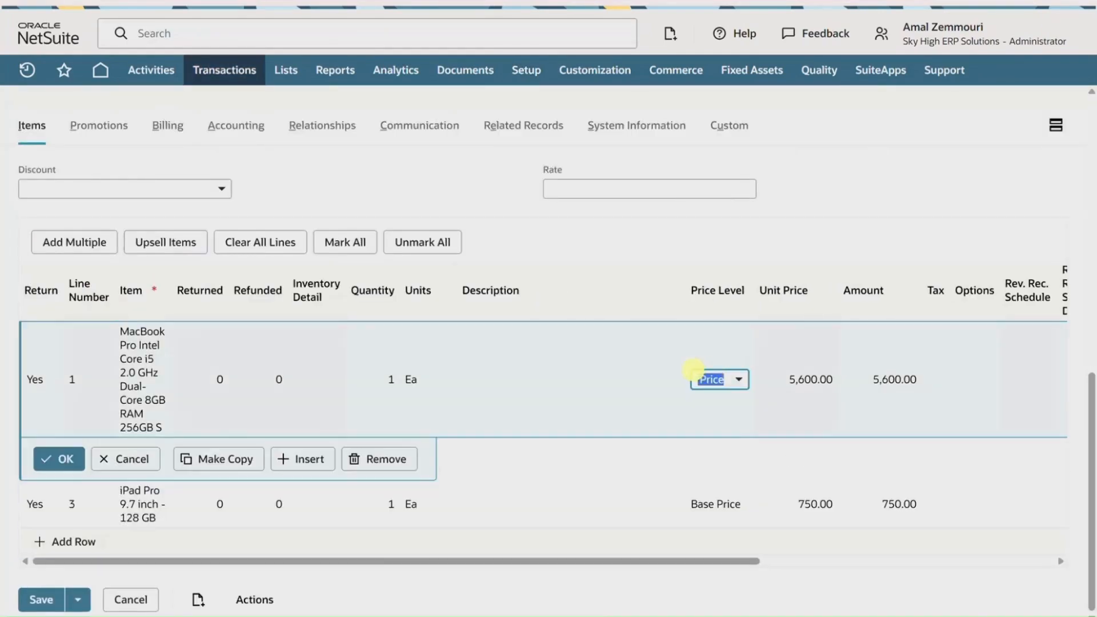
{"action": "left_click", "coordinate": [719, 379]}
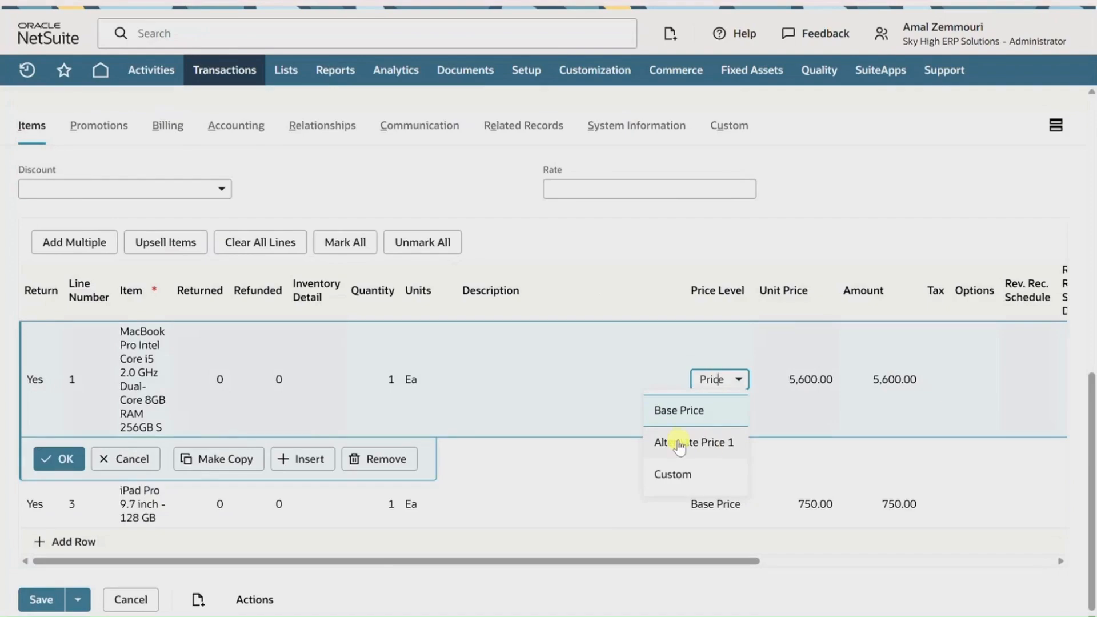
{"action": "left_click", "coordinate": [743, 443]}
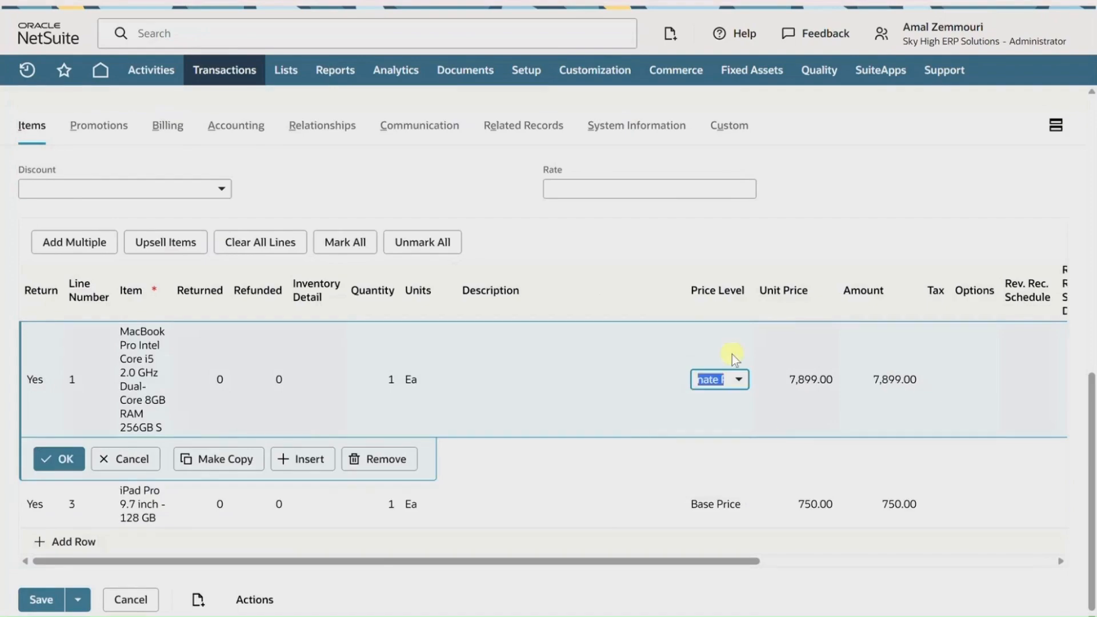
{"action": "left_click", "coordinate": [62, 459]}
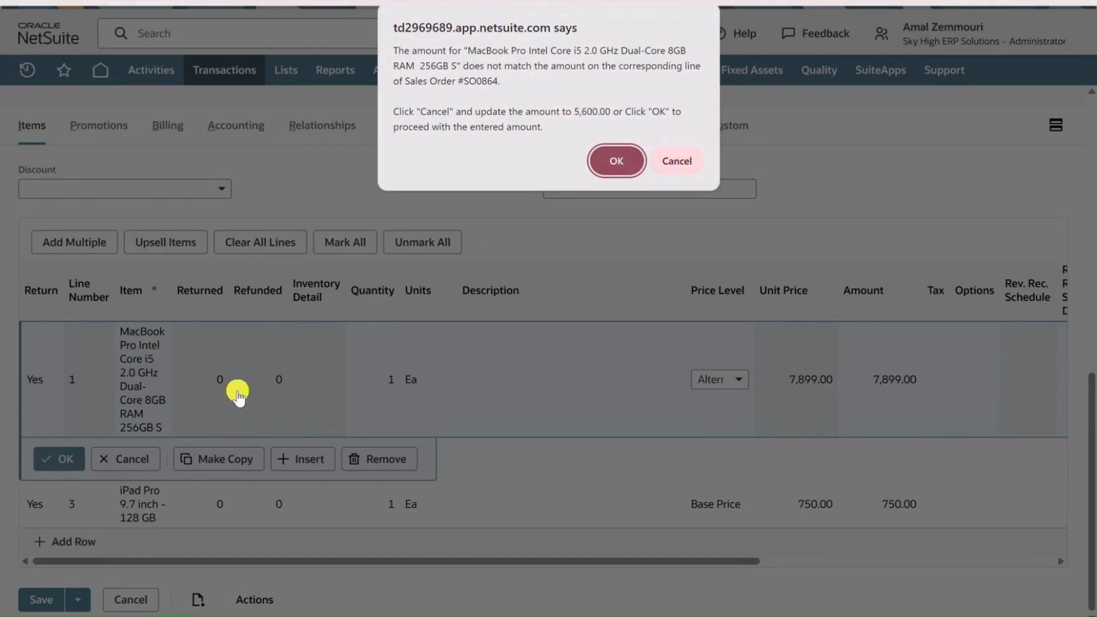
{"action": "left_click", "coordinate": [613, 163]}
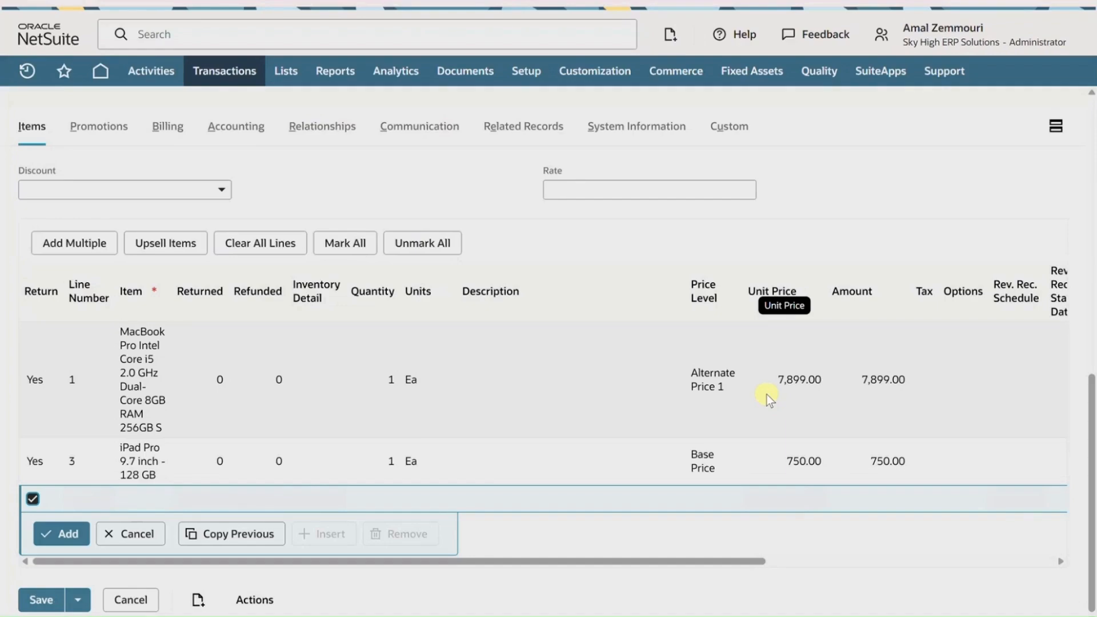
- Try to commit the iPad Pro line with price level Alternate Price 1, declining to proceed with the entered amount
{"action": "left_click", "coordinate": [709, 460]}
{"action": "left_click", "coordinate": [707, 459]}
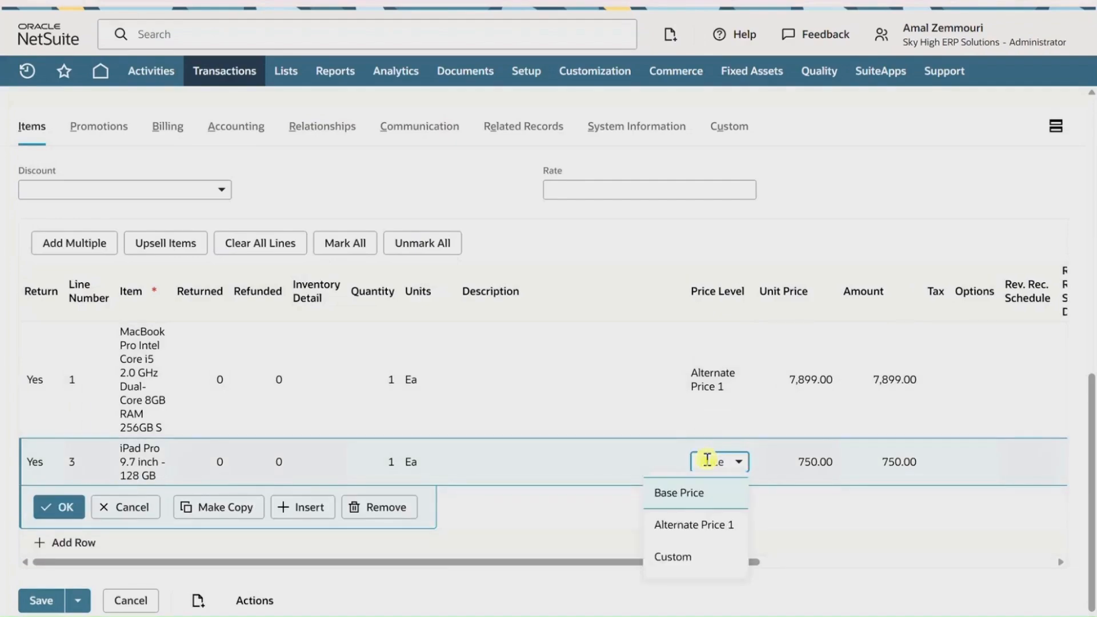
{"action": "left_click", "coordinate": [707, 523]}
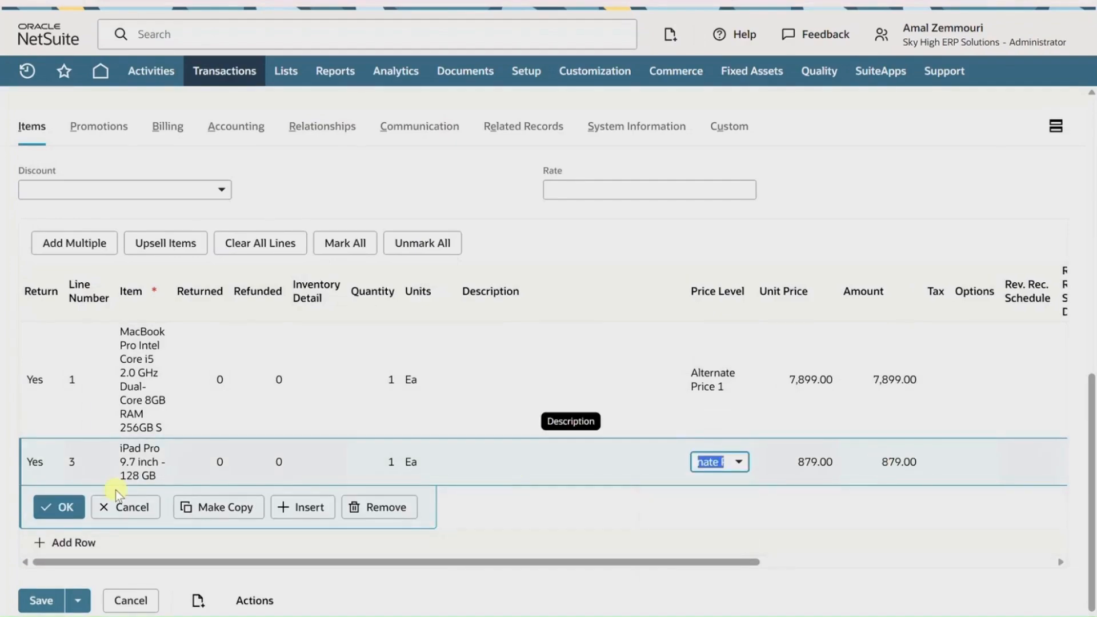
{"action": "left_click", "coordinate": [55, 507]}
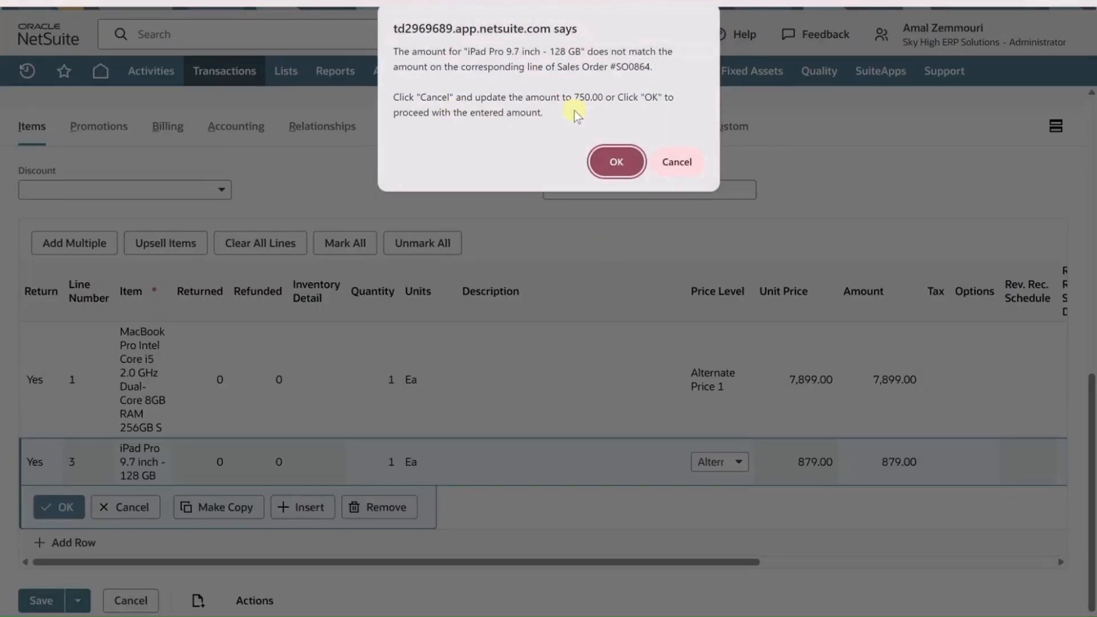
{"action": "left_click", "coordinate": [677, 164]}
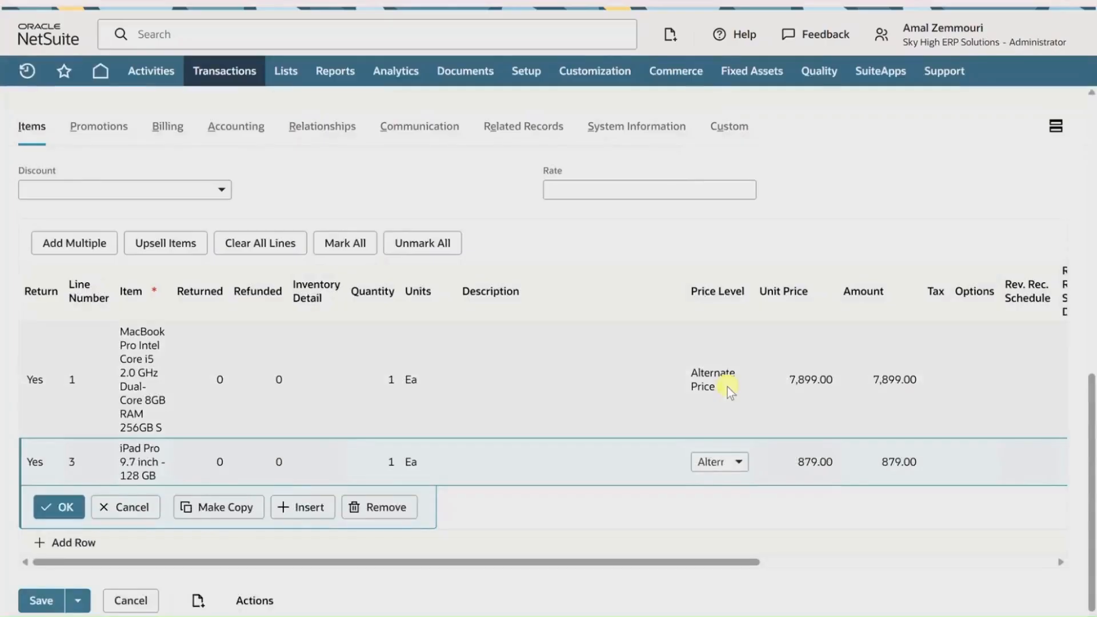
- Set the iPad Pro line's price level to Base Price and commit the line
{"action": "left_click", "coordinate": [715, 461]}
{"action": "left_click", "coordinate": [703, 492]}
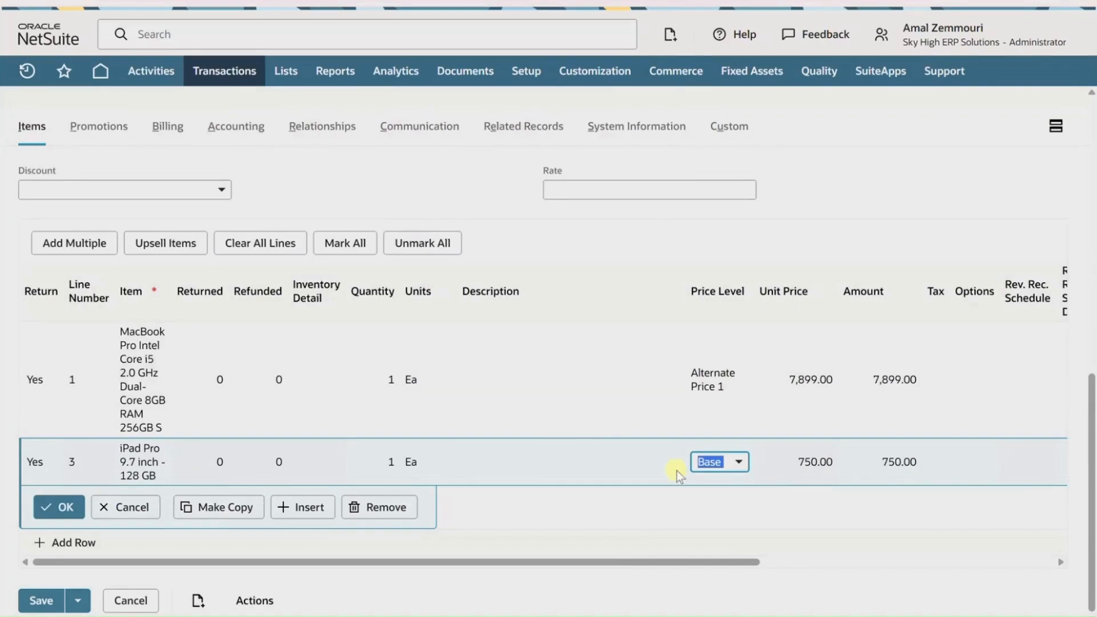
{"action": "left_click", "coordinate": [66, 506]}
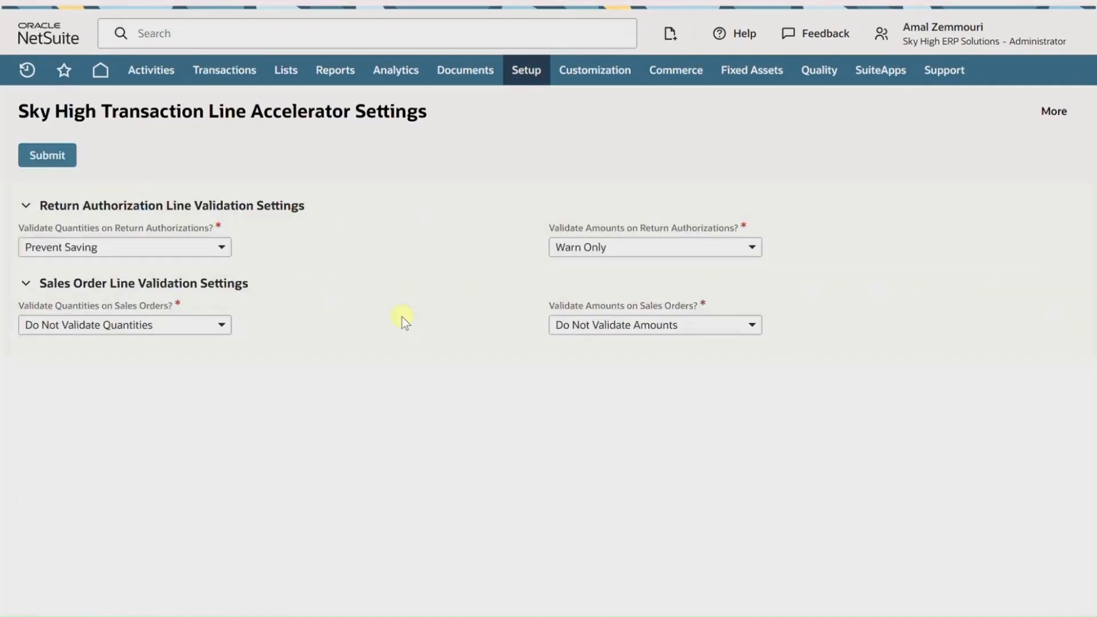
- Set return authorization validation to Do Not Validate Quantities and Do Not Validate Amounts in the Transaction Line Accelerator settings, and submit them
{"action": "left_click", "coordinate": [178, 248]}
{"action": "left_click", "coordinate": [159, 279]}
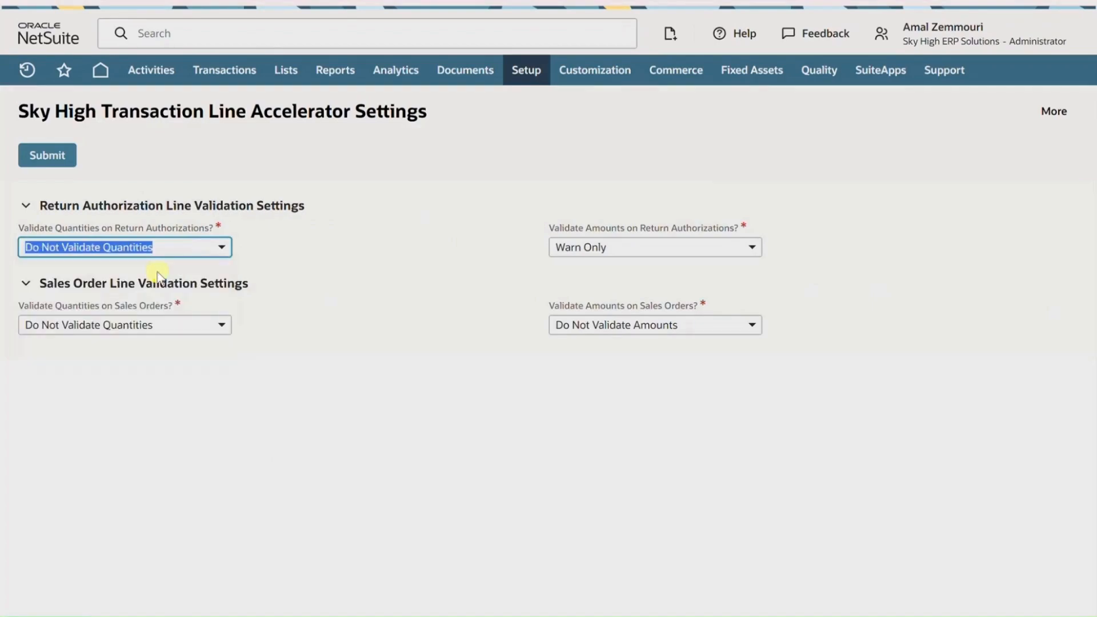
{"action": "left_click", "coordinate": [653, 247]}
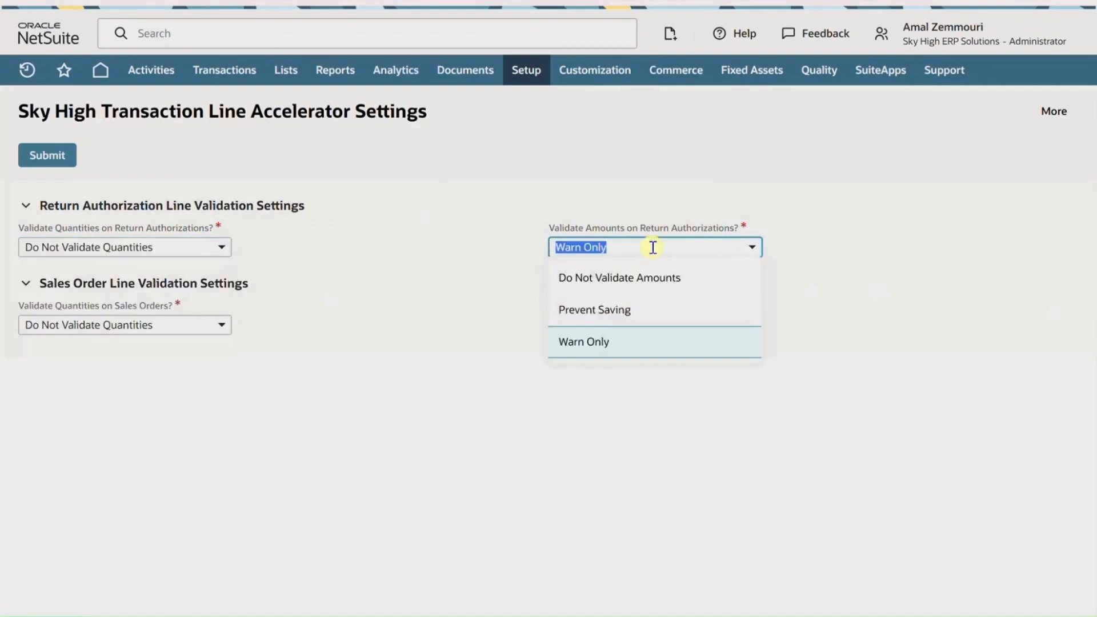
{"action": "left_click", "coordinate": [656, 279]}
{"action": "left_click", "coordinate": [128, 159]}
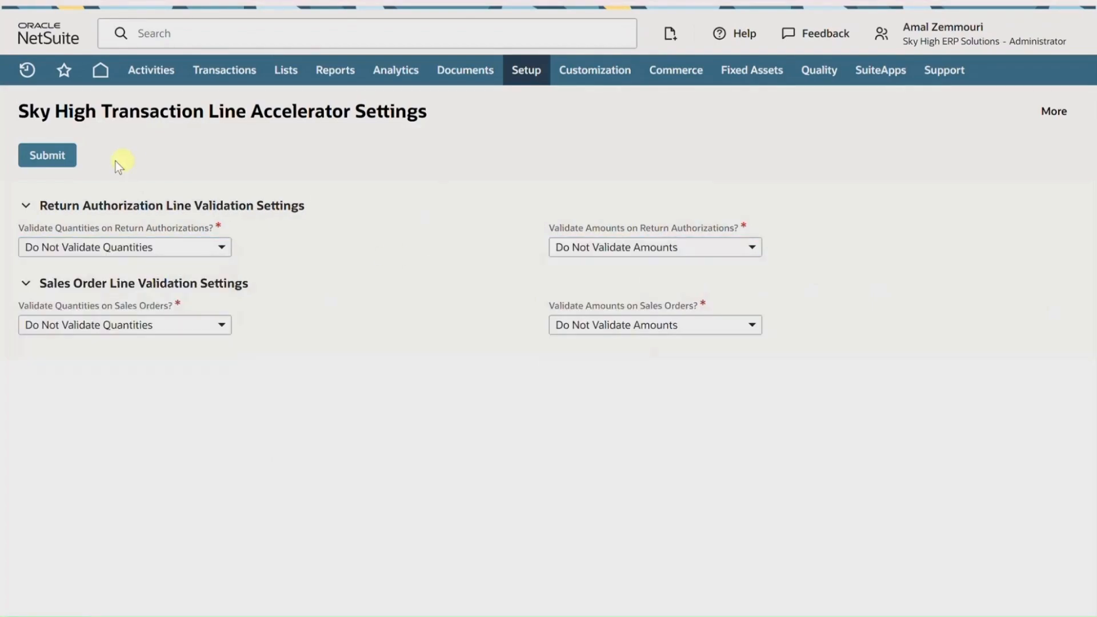
{"action": "left_click", "coordinate": [67, 159]}
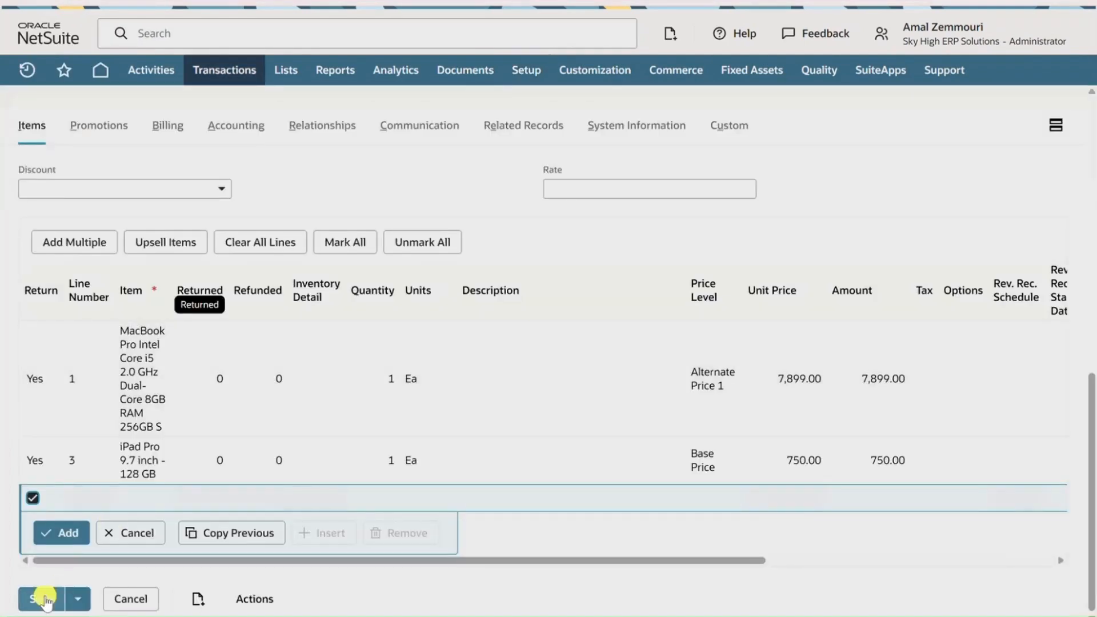
- Save the return authorisation and reopen it for editing
{"action": "mouse_move", "coordinate": [224, 70]}
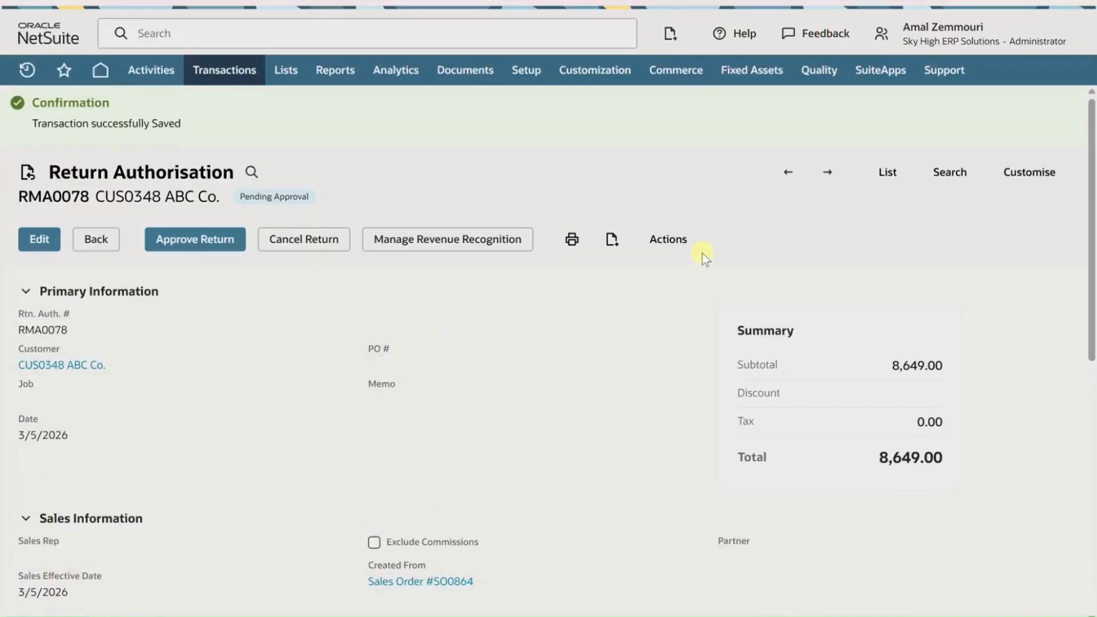
{"action": "left_click", "coordinate": [38, 239]}
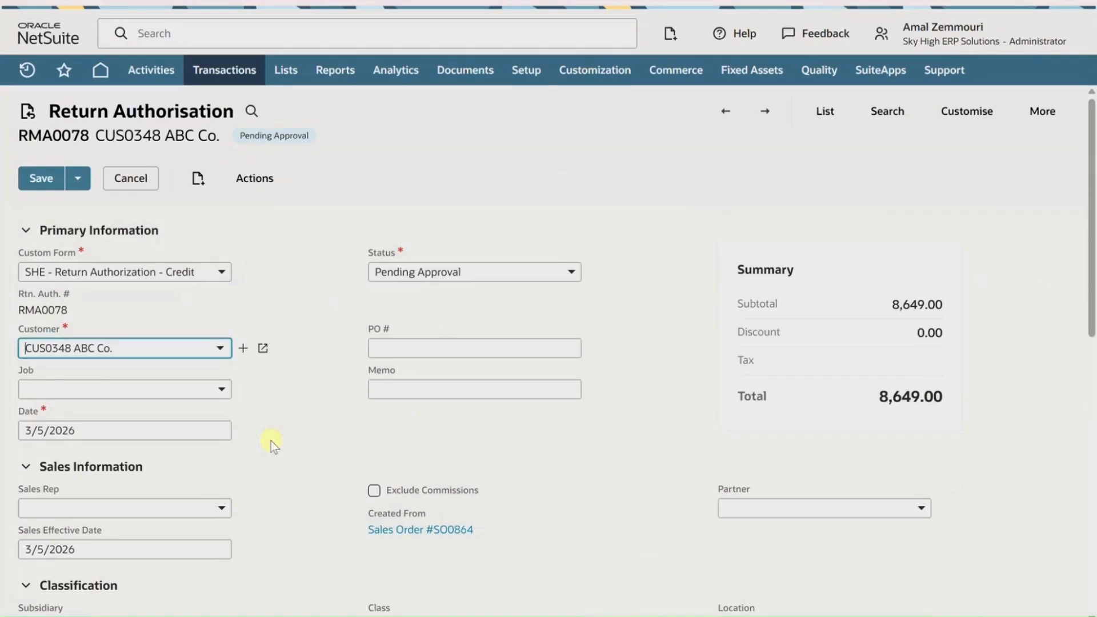
- Set the MacBook Pro line's quantity to 9 and its price level to Base Price, and commit the line
{"action": "scroll", "coordinate": [271, 440], "scroll_direction": "down", "scroll_amount": 5}
{"action": "scroll", "coordinate": [271, 440], "scroll_direction": "down", "scroll_amount": 4}
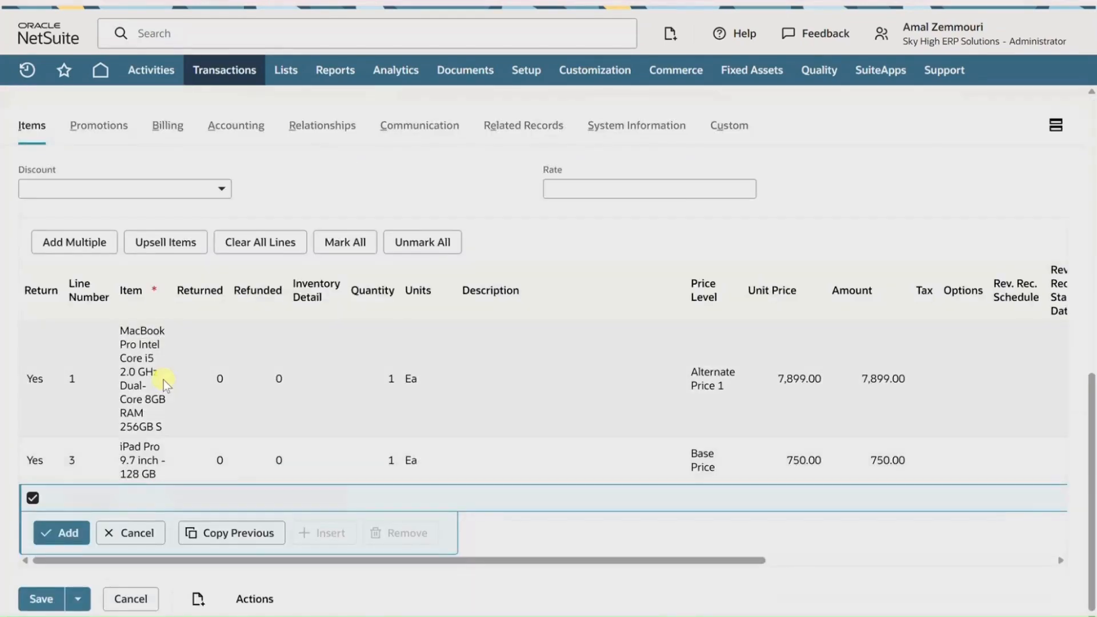
{"action": "left_click", "coordinate": [382, 378]}
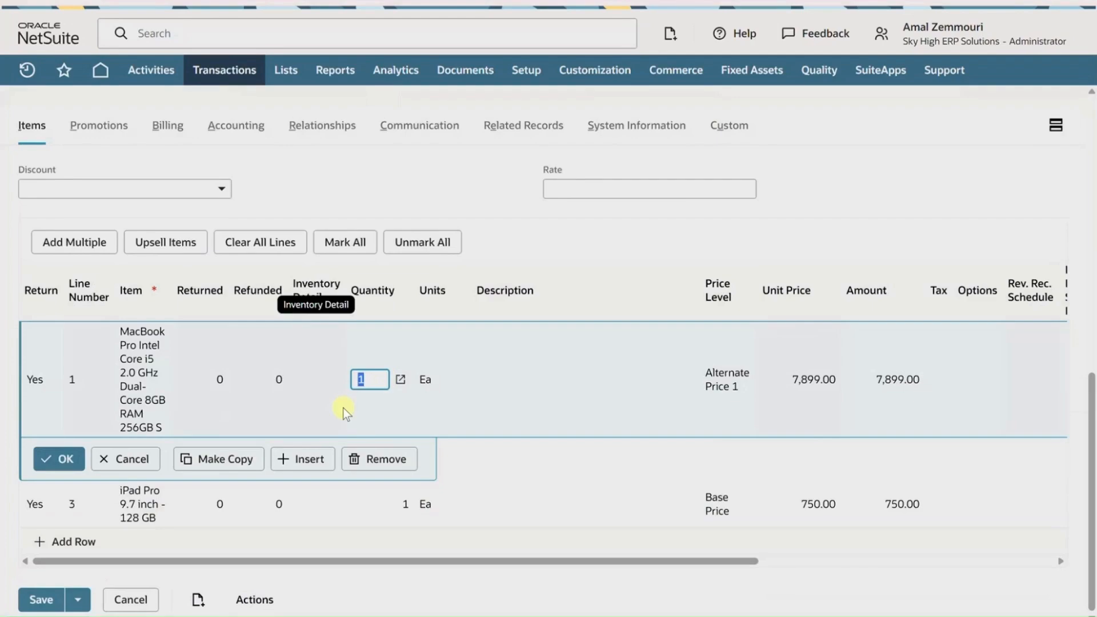
{"action": "type", "text": "9"}
{"action": "left_click", "coordinate": [710, 397]}
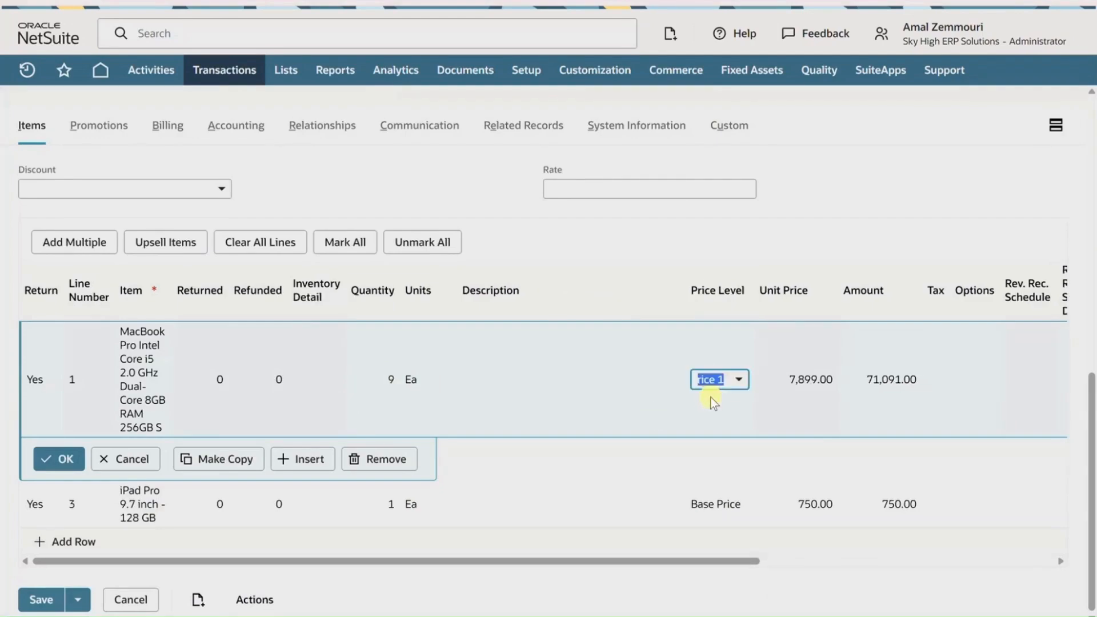
{"action": "left_click", "coordinate": [705, 379]}
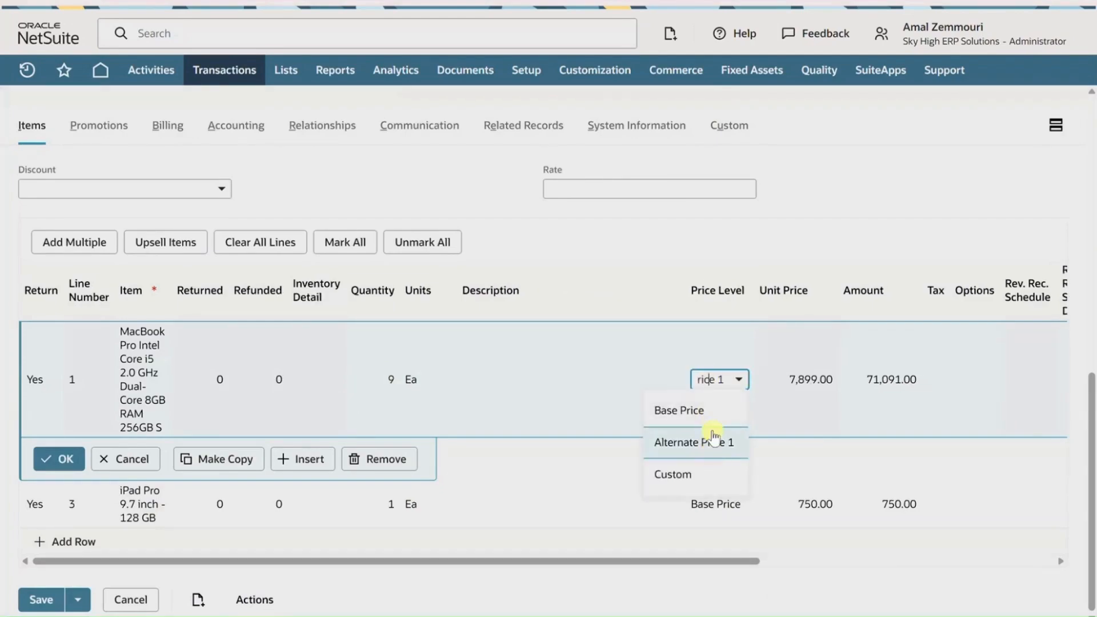
{"action": "left_click", "coordinate": [709, 411]}
{"action": "left_click", "coordinate": [59, 458]}
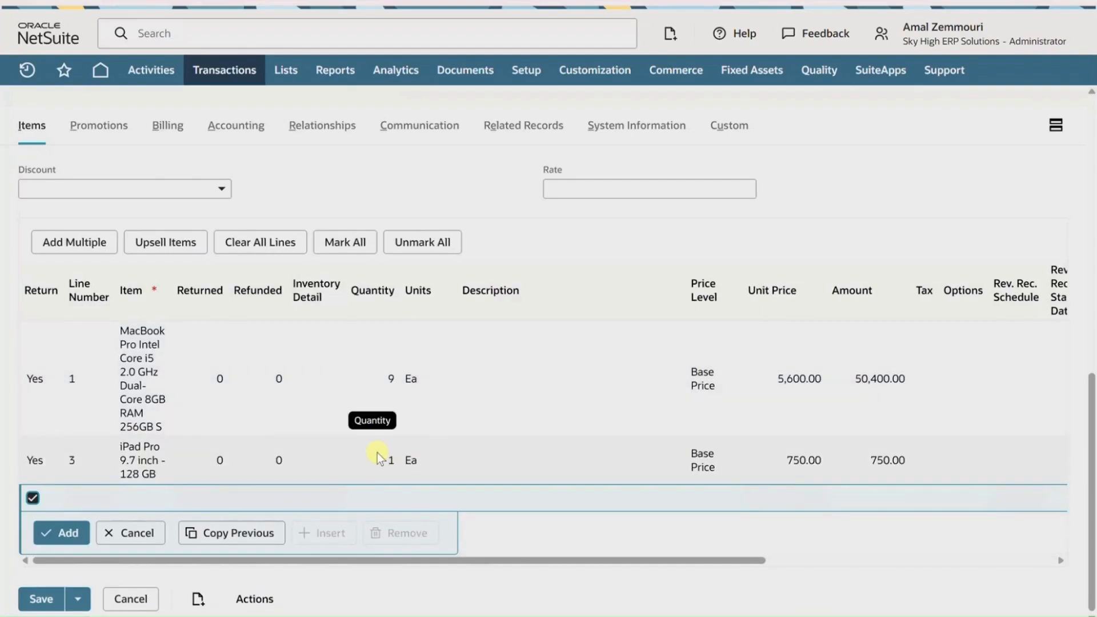
- Set the iPad Pro line's quantity to 90 and price level to Alternate Price 1, and save the return authorisation
{"action": "left_click", "coordinate": [377, 453]}
{"action": "type", "text": "90"}
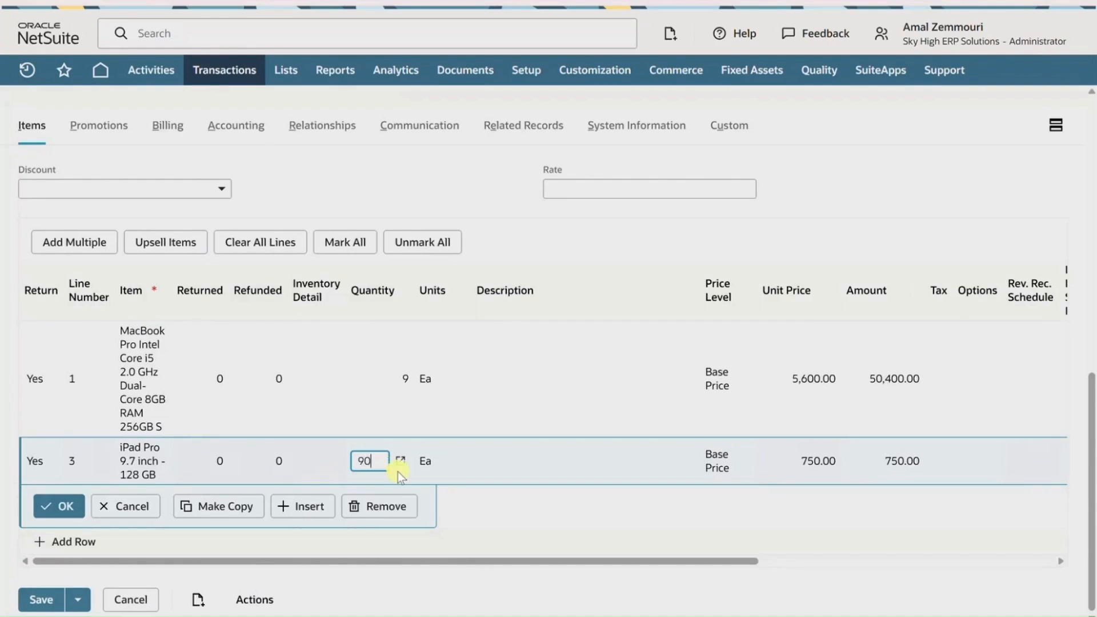
{"action": "left_click", "coordinate": [717, 466]}
{"action": "left_click", "coordinate": [715, 524]}
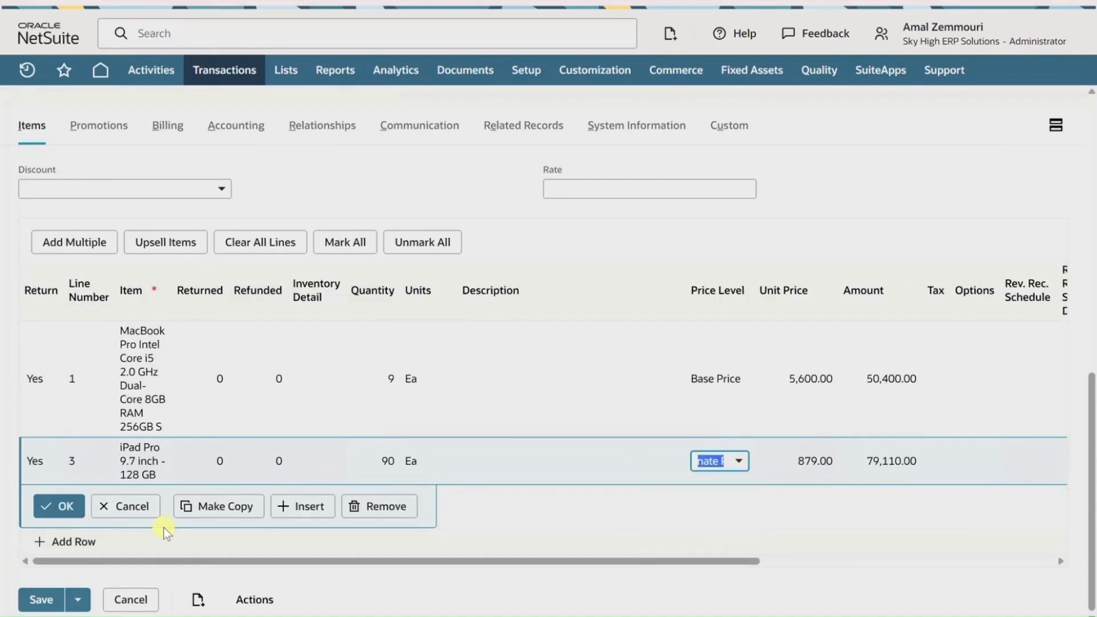
{"action": "left_click", "coordinate": [52, 514]}
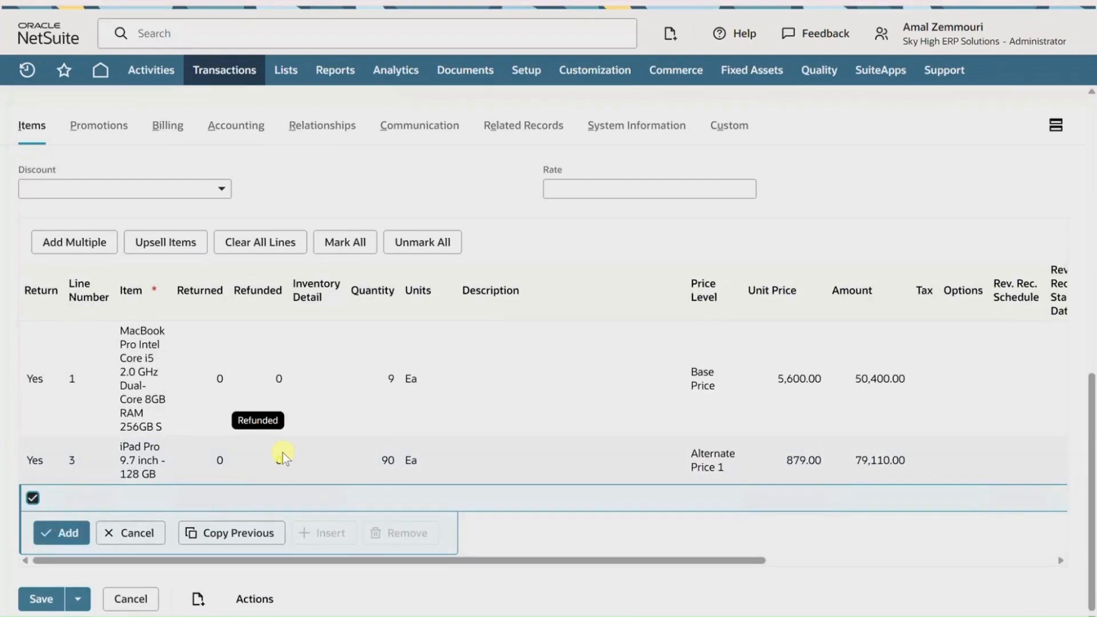
{"action": "left_click", "coordinate": [37, 599]}
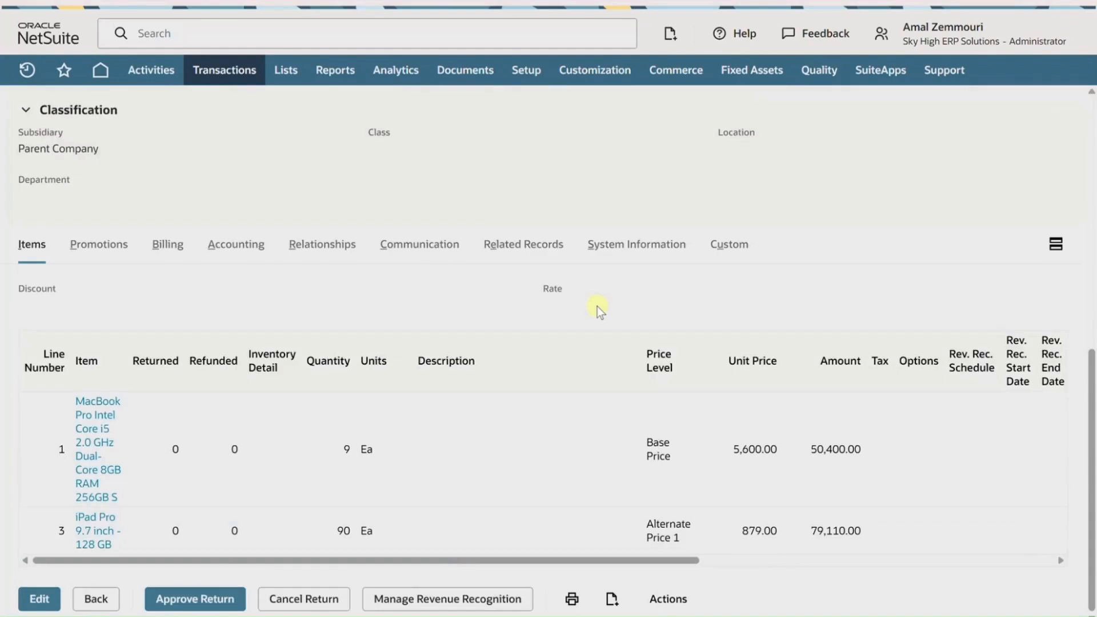